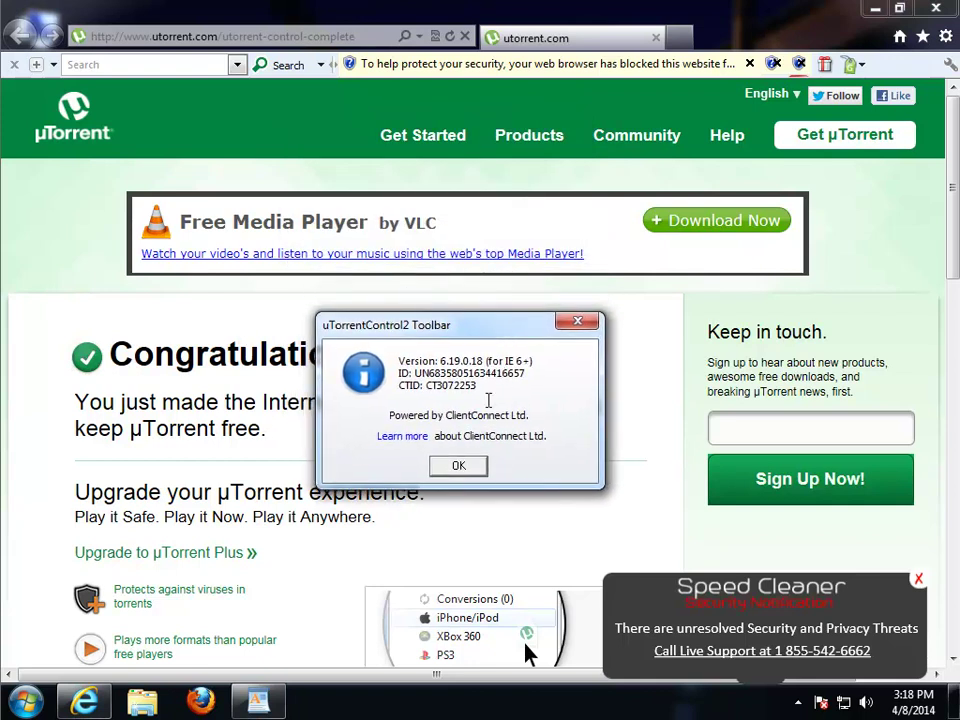
Step: Read through the six removal steps and the recommendation note in the WordPad document "How to Uninstall..."
click(258, 702)
drag(611, 268, 171, 231)
drag(253, 319, 202, 320)
drag(304, 396, 196, 398)
drag(308, 497, 169, 502)
drag(277, 623, 193, 634)
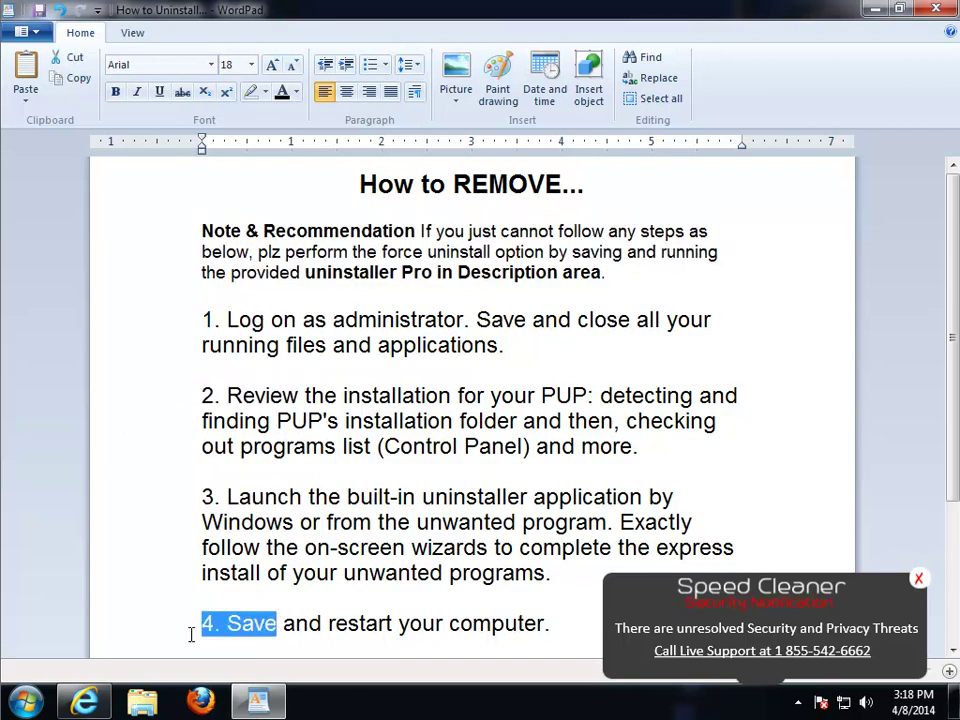
scroll(193, 634, down, 2)
drag(368, 469, 176, 463)
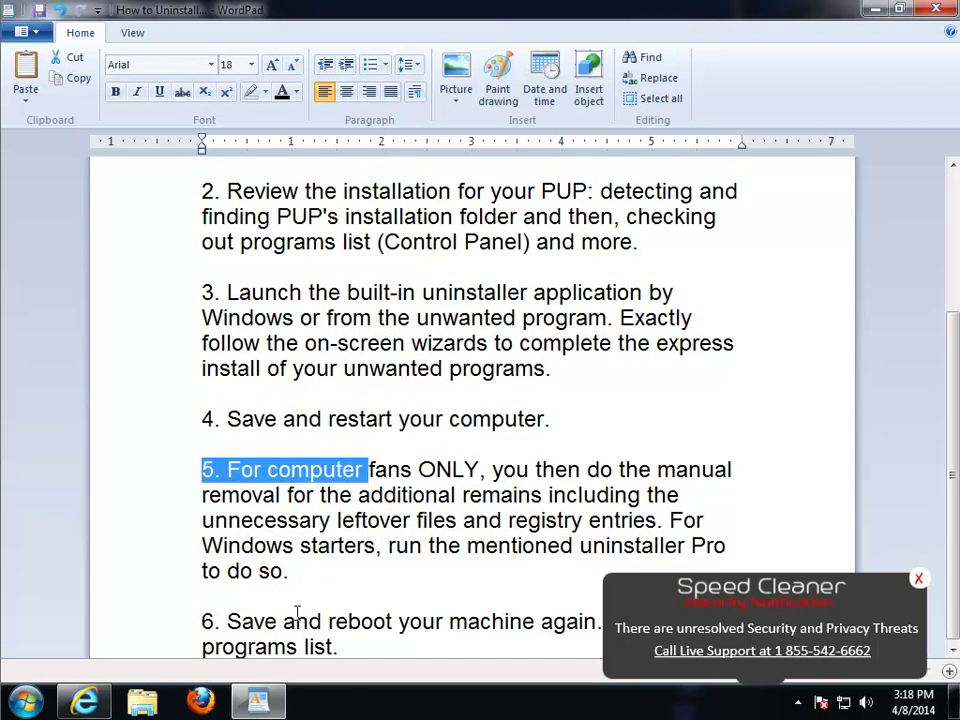
drag(323, 622, 169, 621)
click(405, 594)
scroll(388, 441, up, 2)
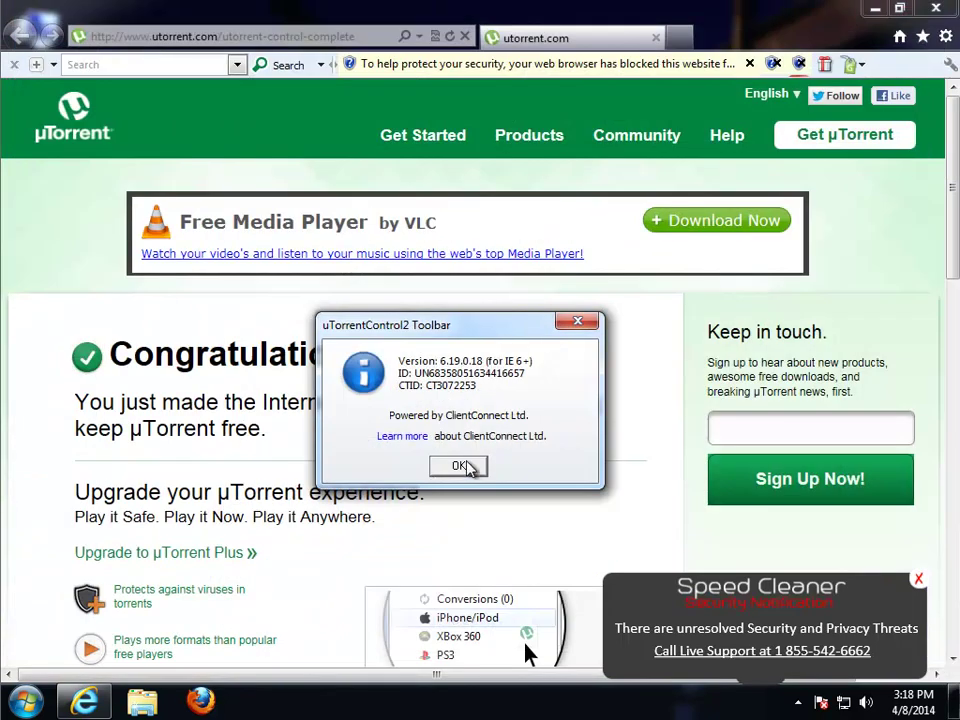
Step: Dismiss the uTorrentControl2 Toolbar version dialog and the Speed Cleaner security notification
click(460, 466)
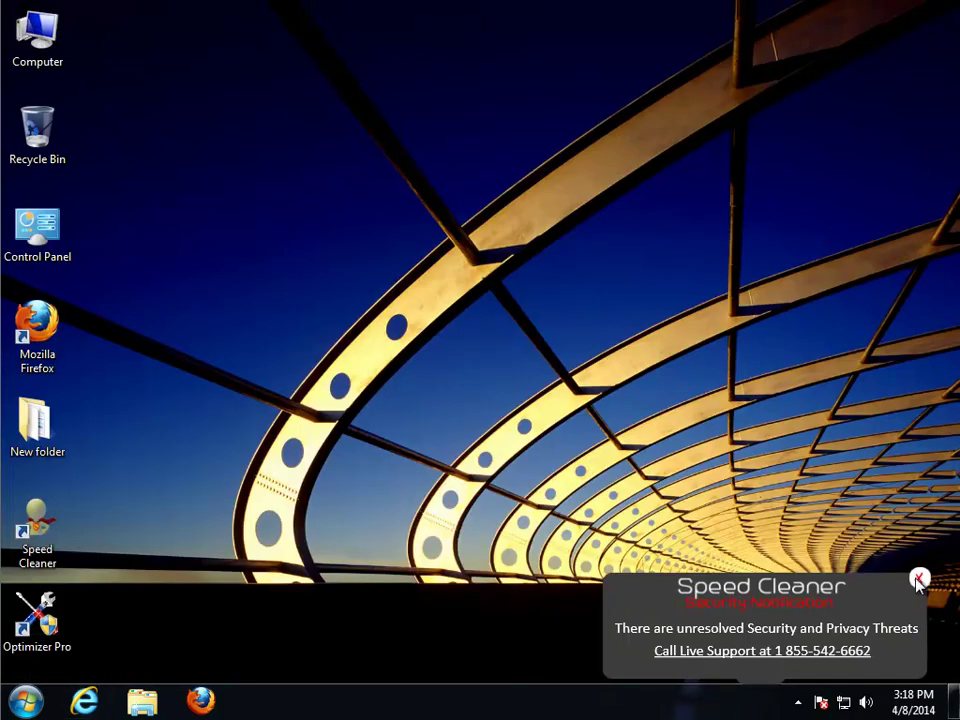
click(918, 580)
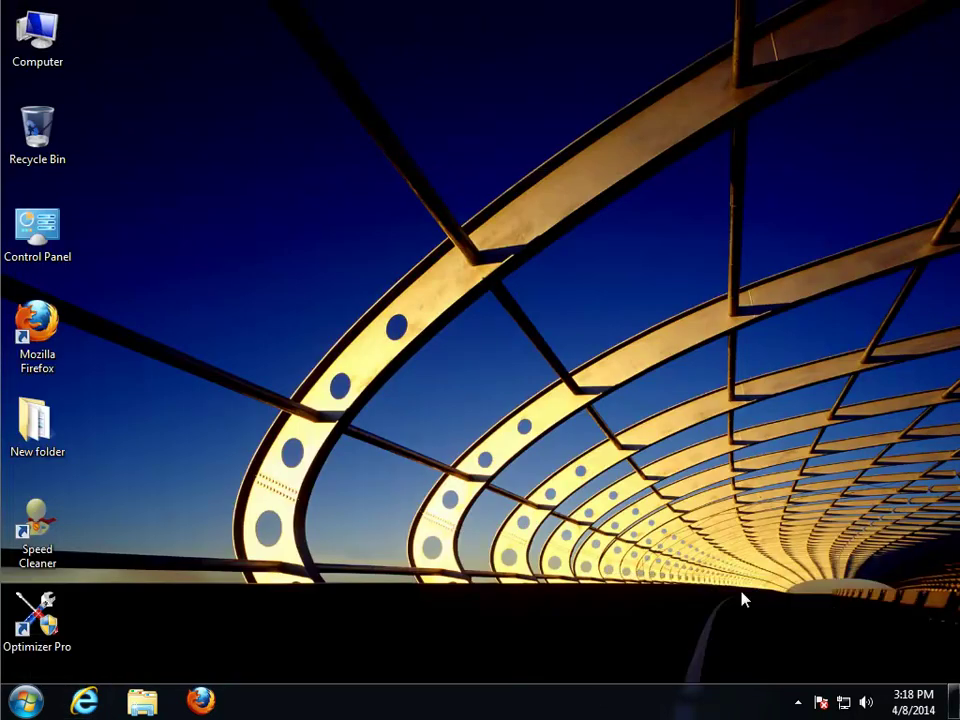
Step: Check the installed programs list in Control Panel for Speed Cleaner, Optimizer Pro v3.2 and uTorrentControl2 Toolbar for IE, and minimize the window
double_click(40, 258)
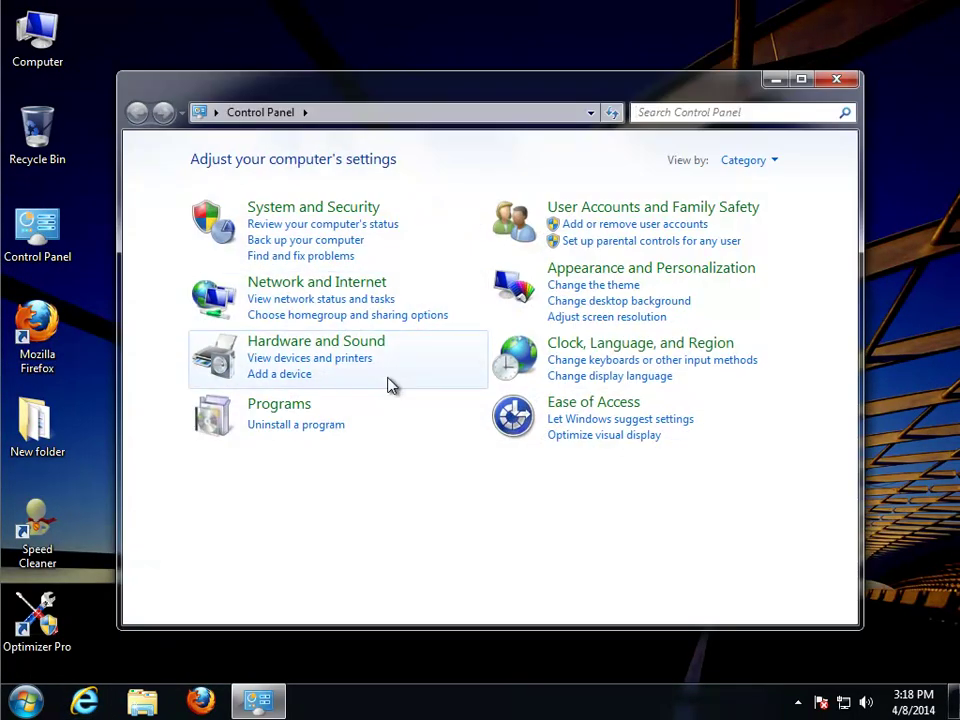
click(333, 426)
click(646, 279)
click(640, 293)
click(628, 312)
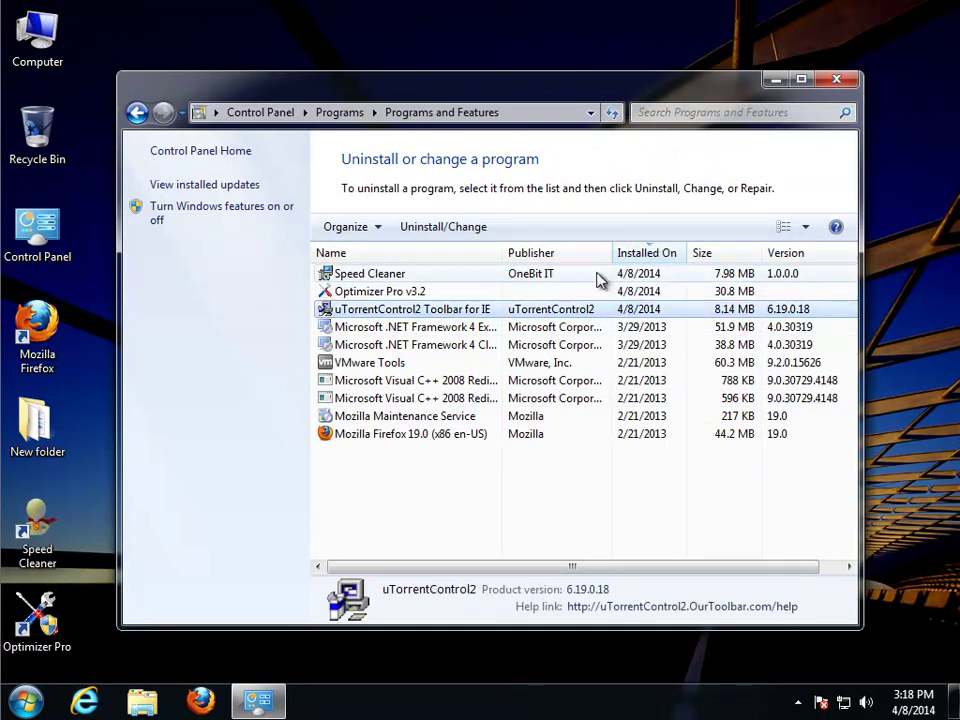
click(774, 80)
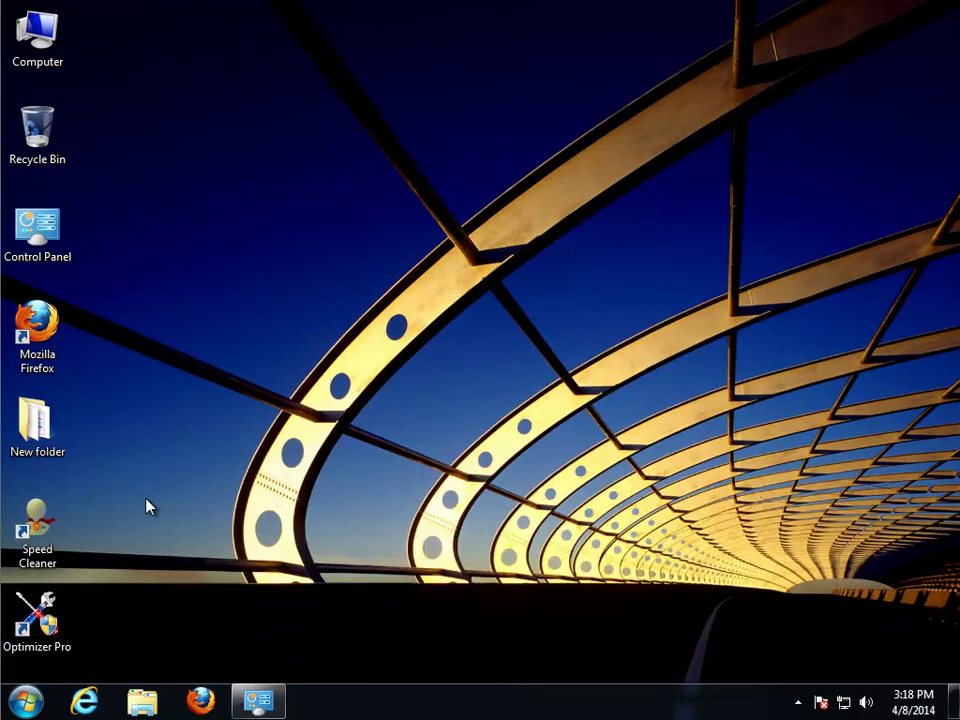
Step: Open the file location of the Speed Cleaner desktop shortcut and check its folder path
right_click(33, 535)
click(205, 261)
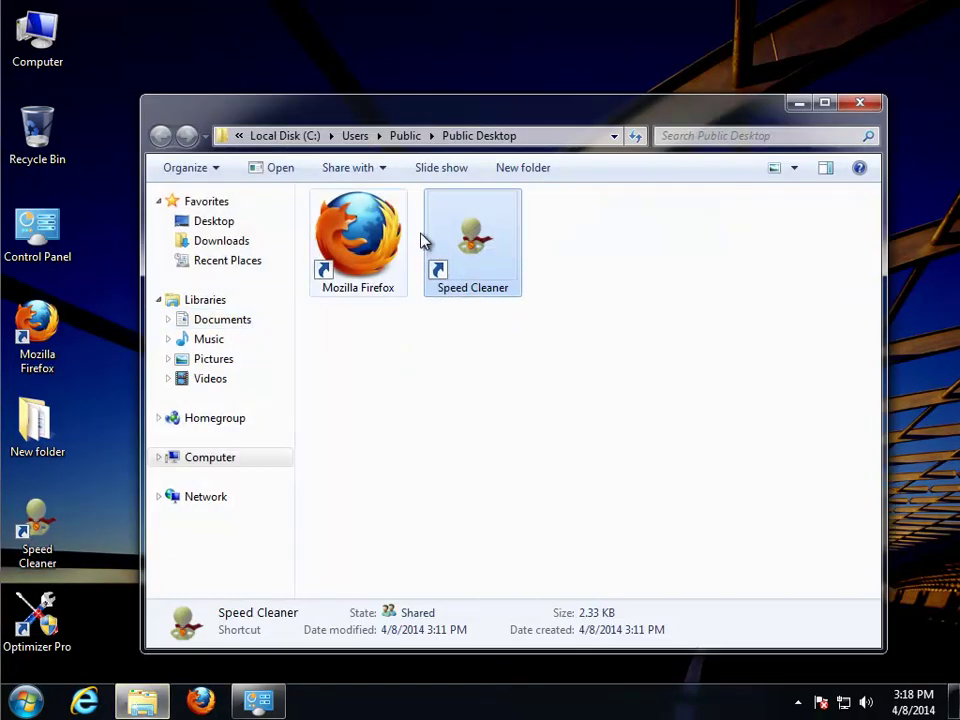
click(531, 136)
Step: Examine C:\Program Files (x86) sorted by date modified, select the Optimizer Pro, Speed Cleaner and Tbccint folders, and put the folder windows away
double_click(37, 35)
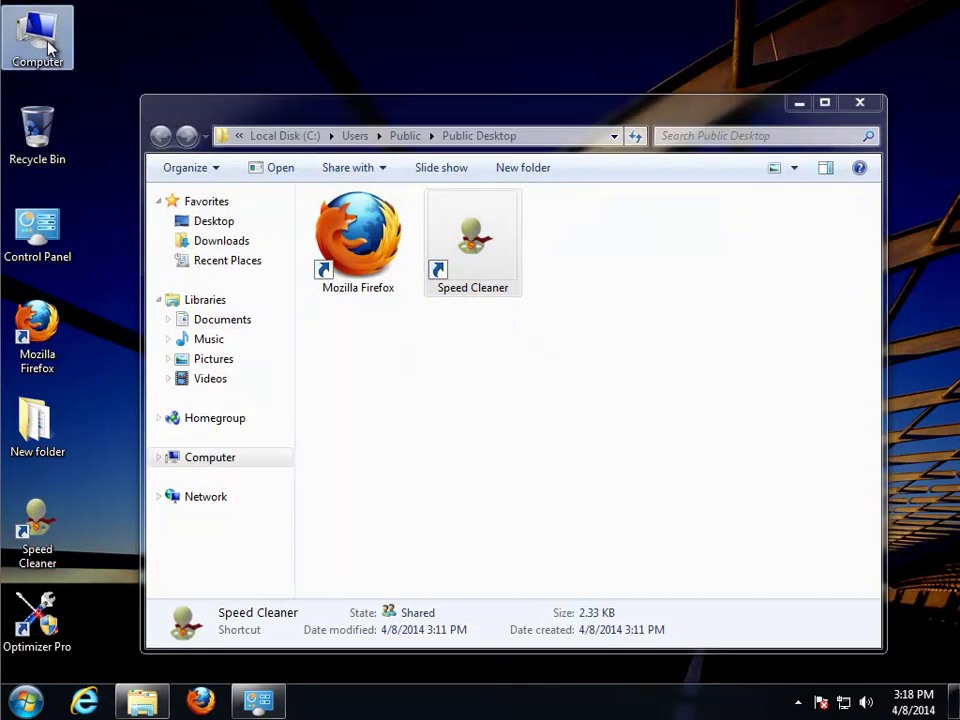
double_click(463, 279)
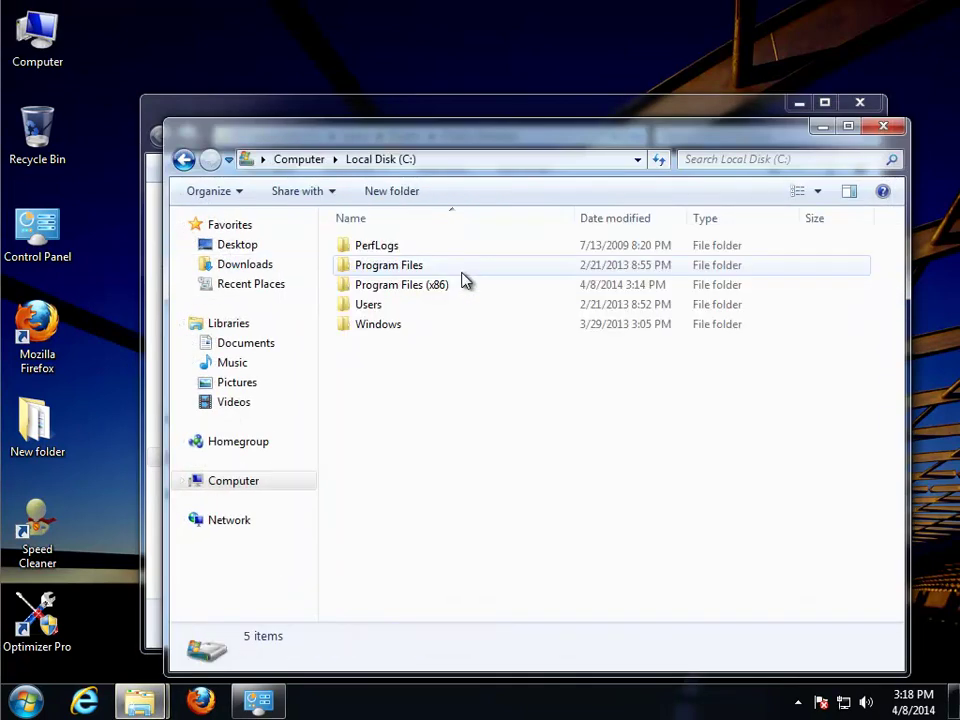
double_click(422, 286)
click(645, 222)
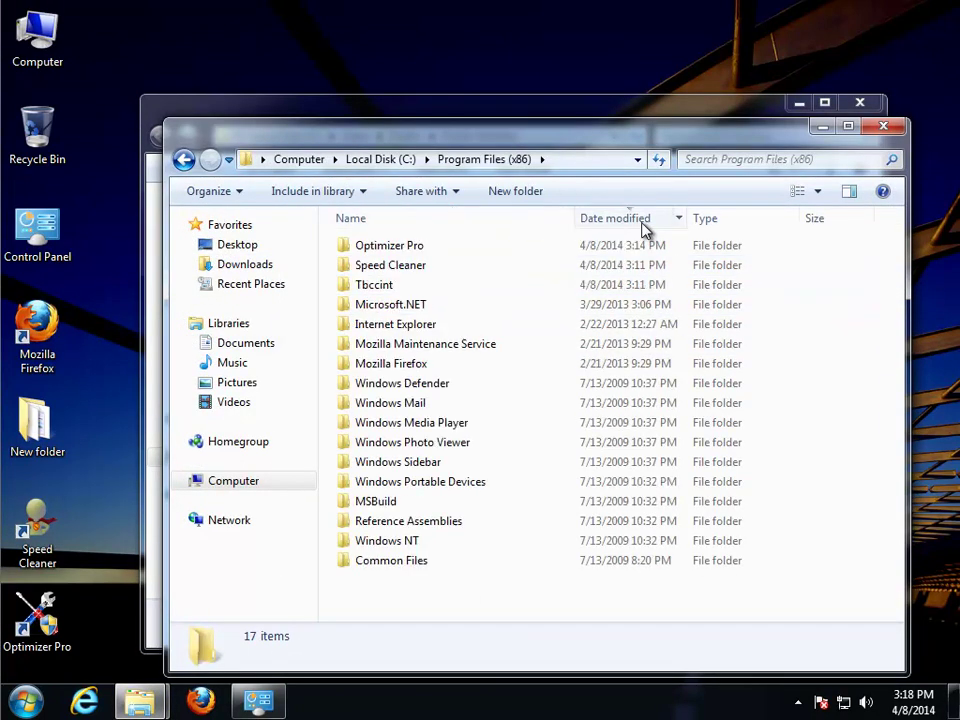
click(420, 248)
ctrl+click(405, 268)
ctrl+click(395, 288)
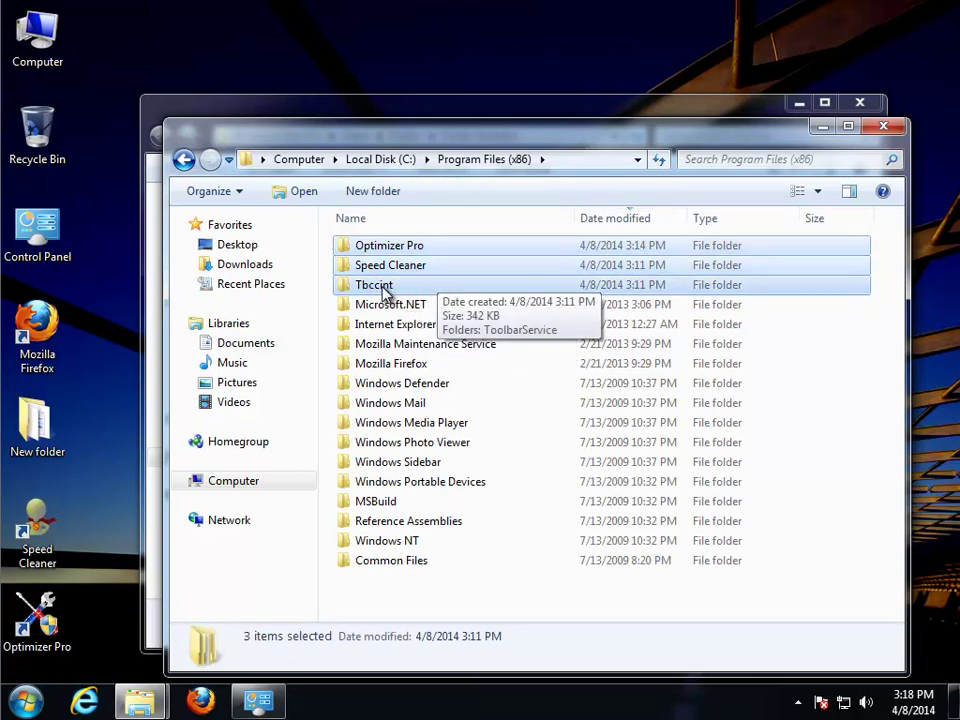
click(819, 128)
click(859, 103)
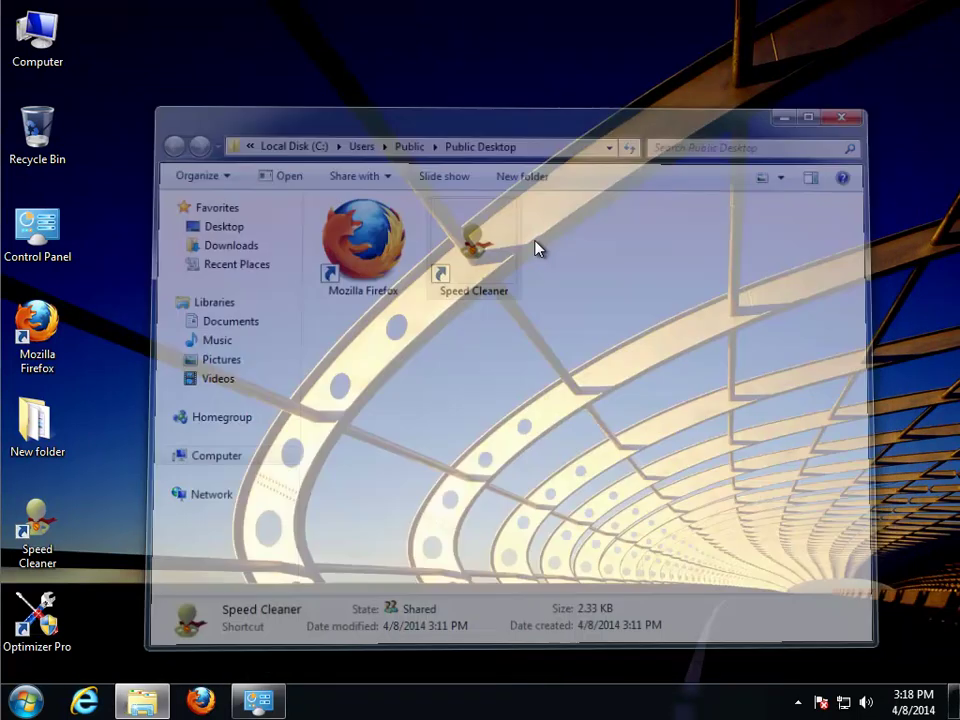
Step: Inspect the location path in the general properties of the Start menu's Speed Cleaner shortcut and cancel the dialog
click(28, 702)
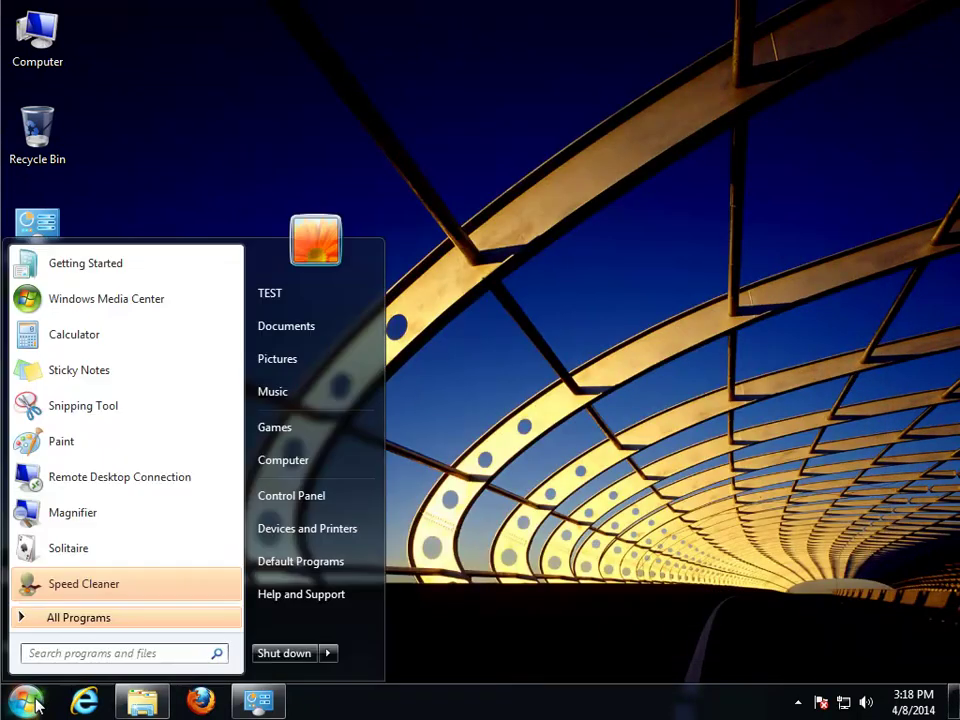
right_click(108, 592)
click(180, 570)
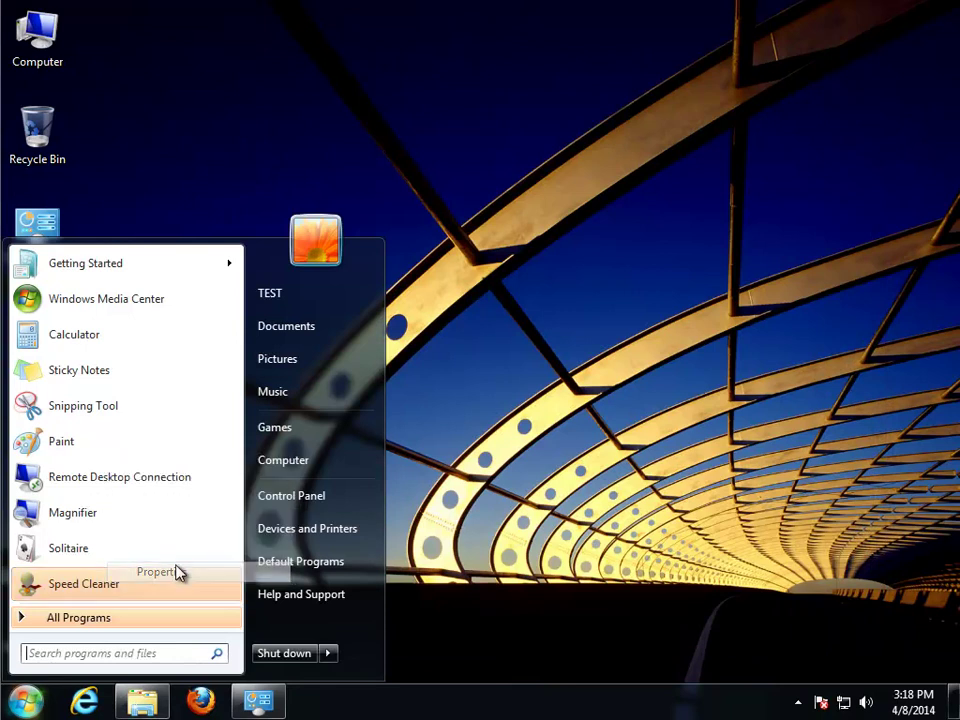
click(229, 229)
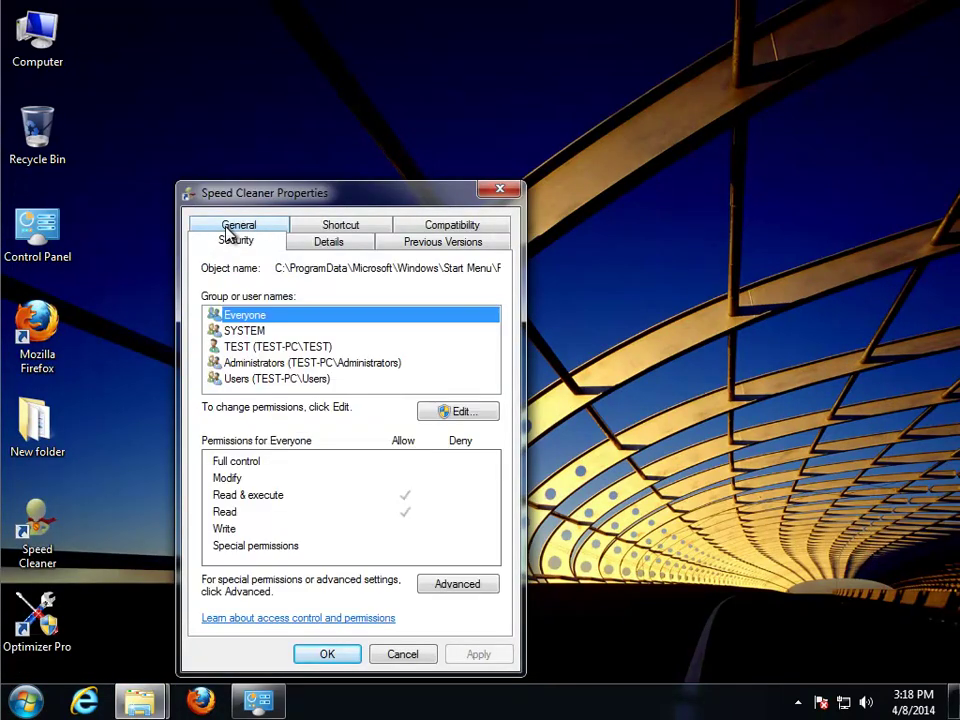
click(237, 228)
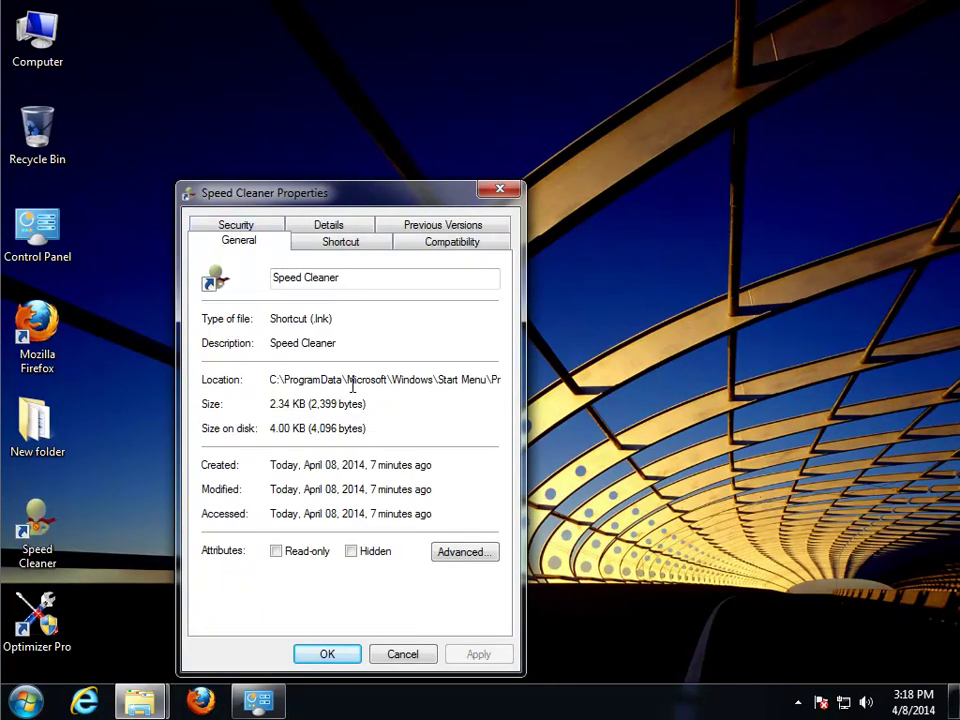
drag(351, 383, 578, 379)
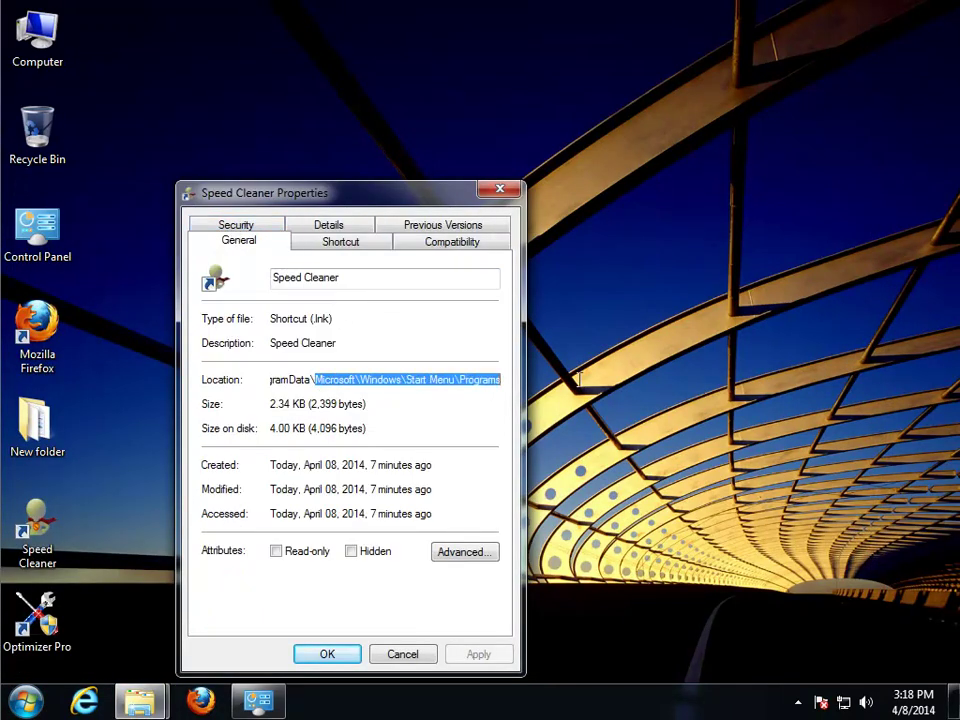
click(392, 655)
Step: Look through all Start menu programs for the unwanted entries and expand the Optimizer Pro v3.2 folder
key(super)
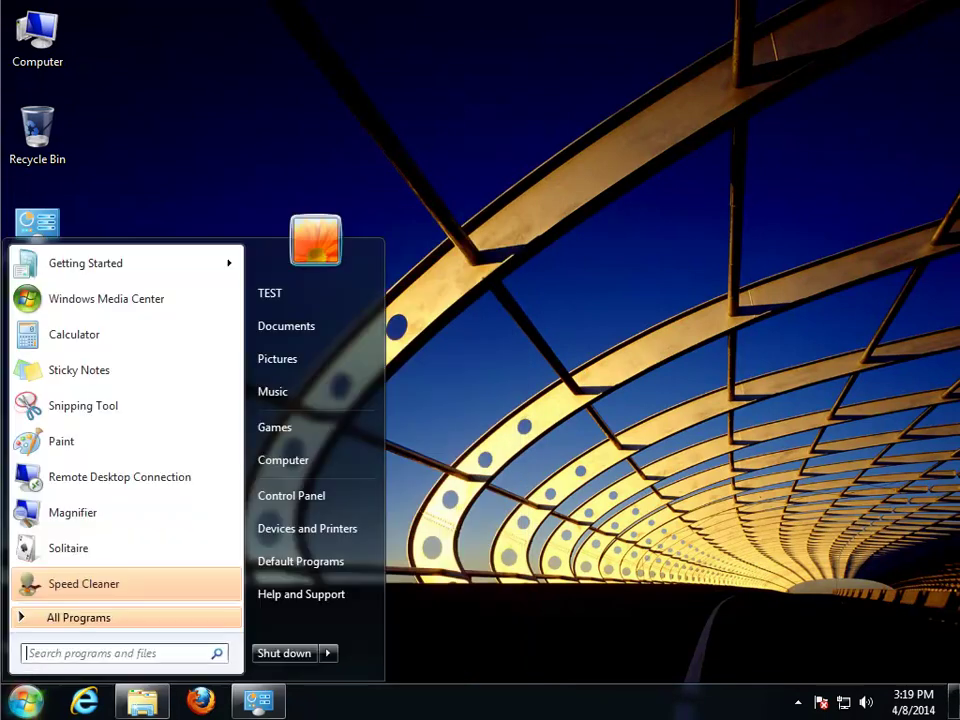
click(52, 619)
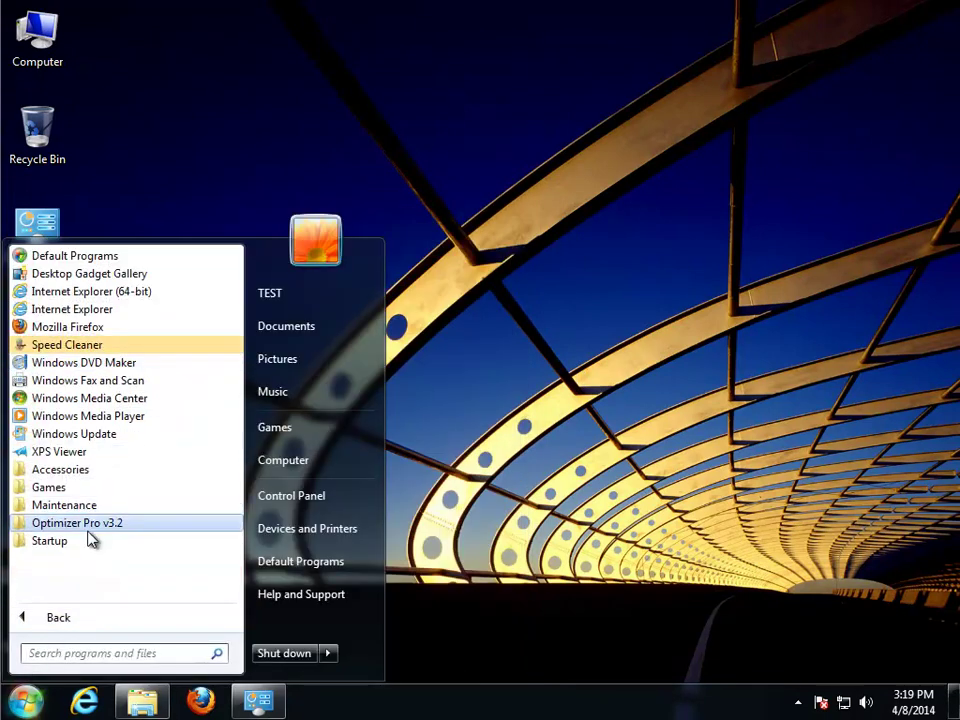
click(94, 524)
Step: Uninstall uTorrentControl2 Toolbar for IE from Programs and Features with the "Remove the toolbar" option, and close its uninstall web page
click(310, 496)
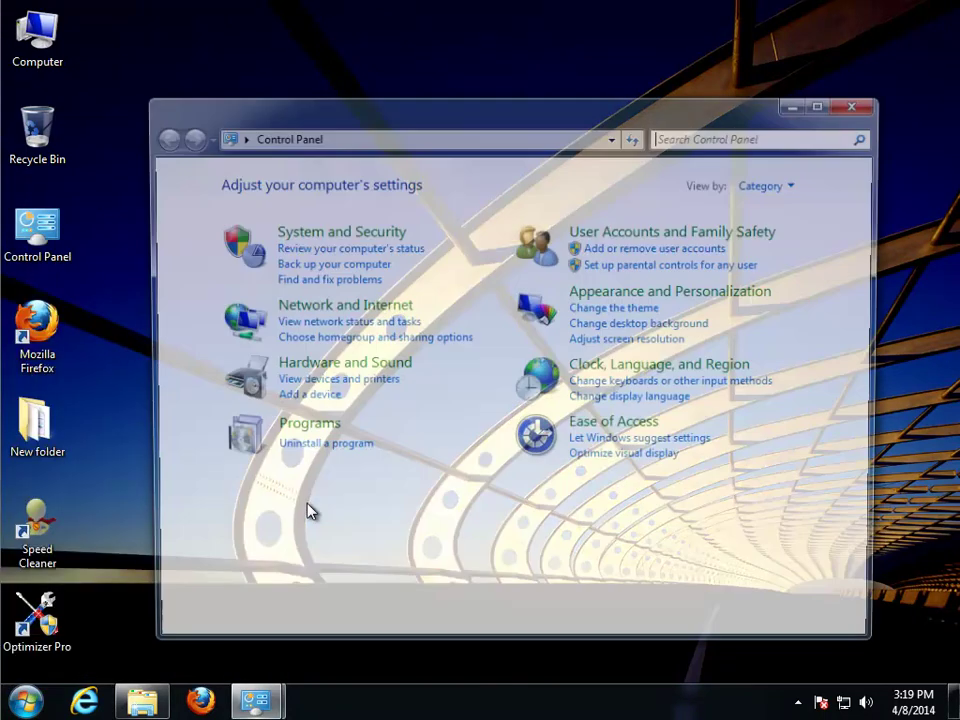
click(326, 450)
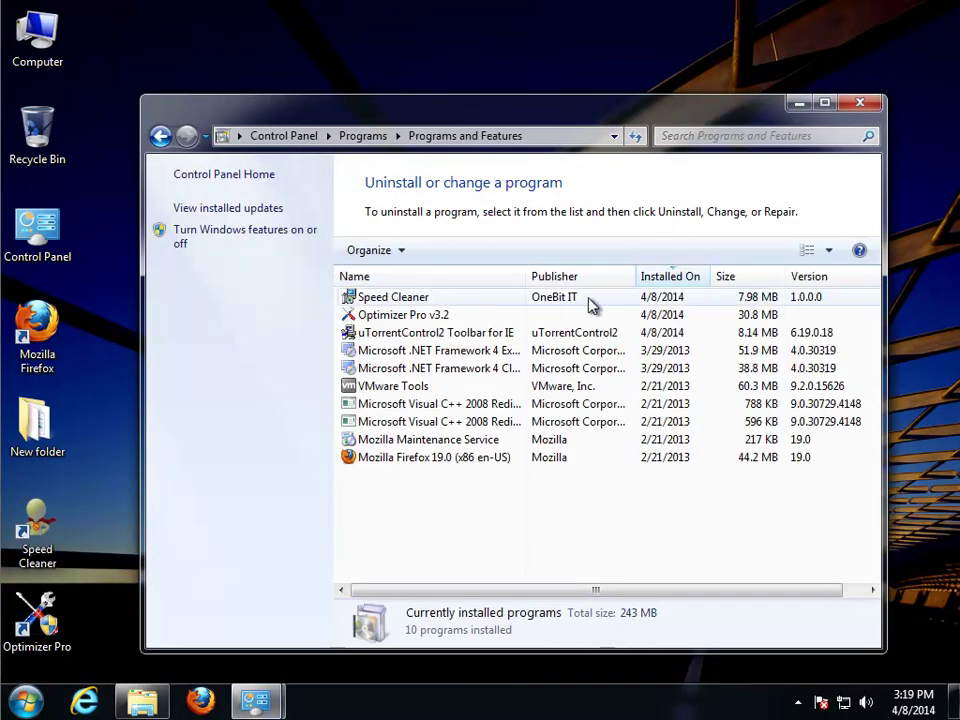
click(372, 318)
click(388, 336)
click(466, 250)
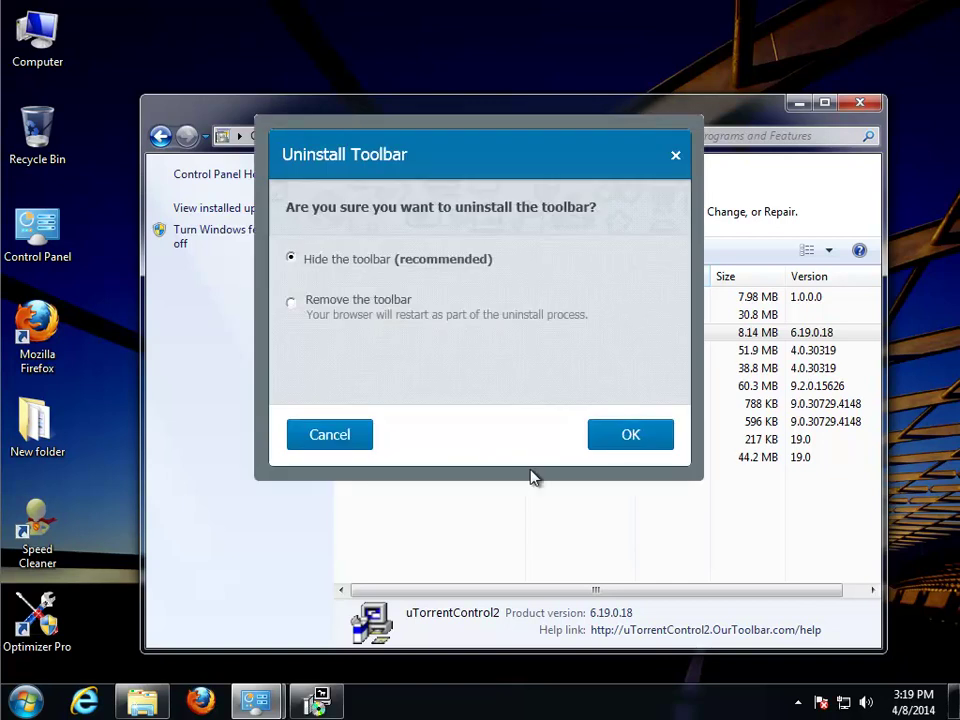
click(290, 302)
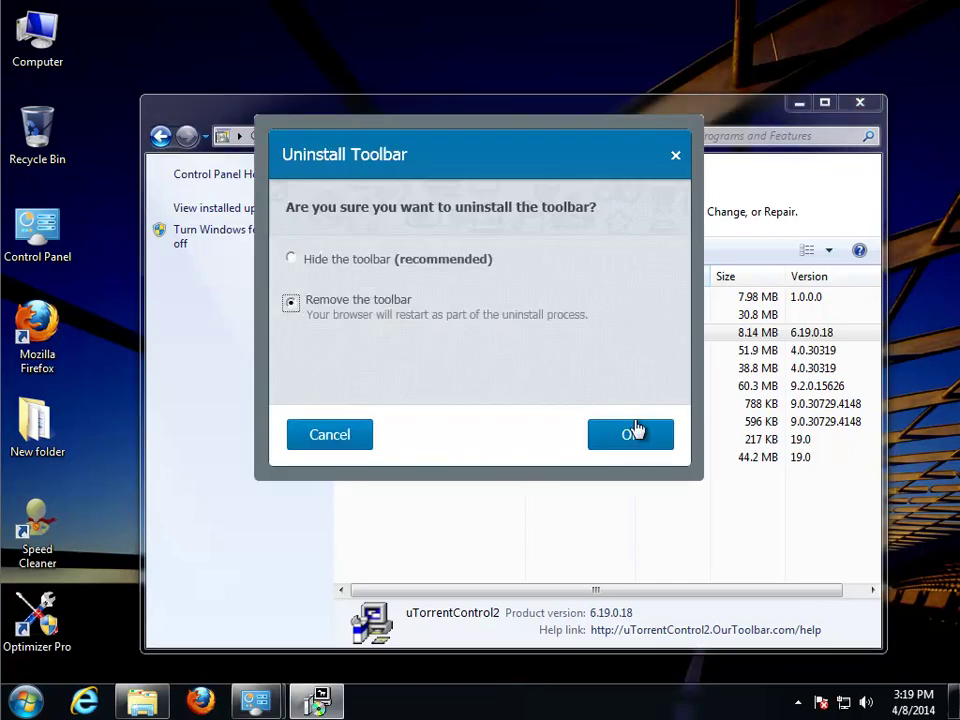
click(640, 450)
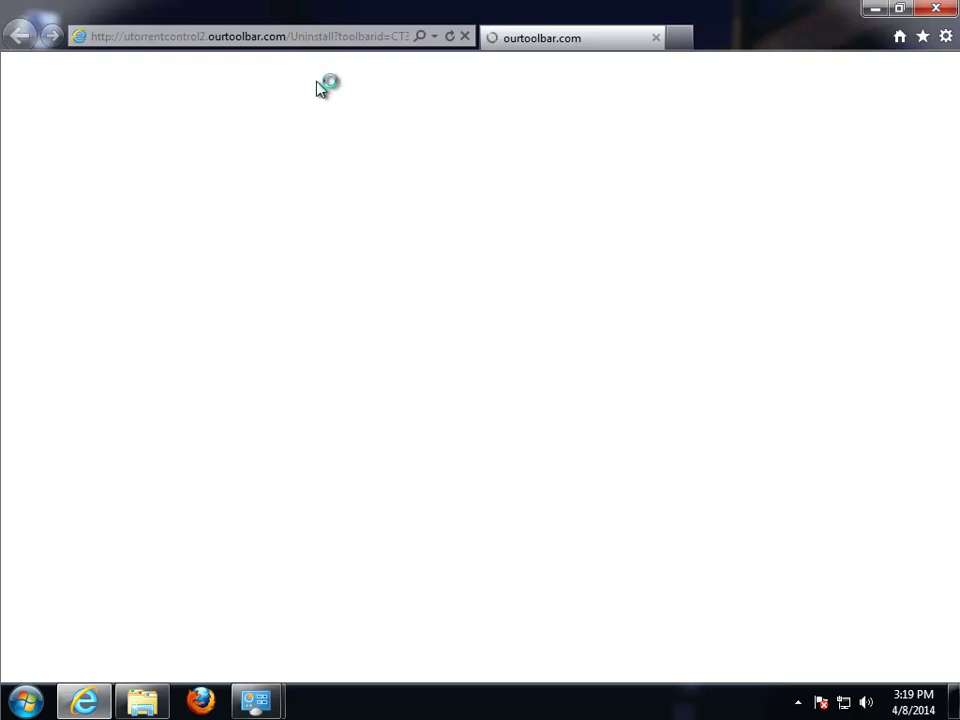
click(336, 38)
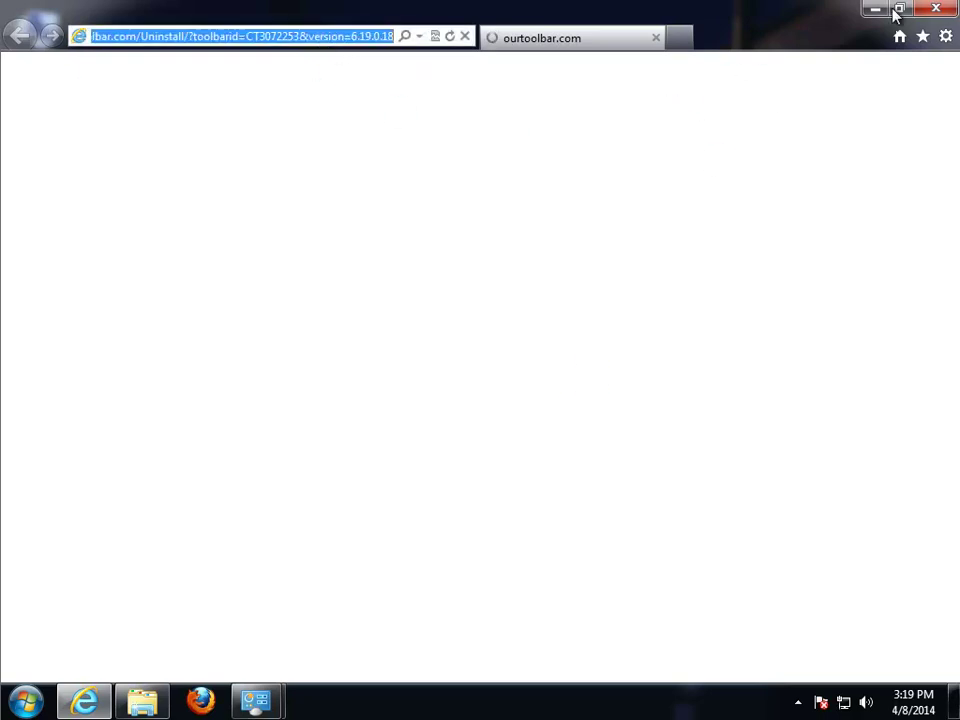
click(934, 9)
Step: Uninstall Optimizer Pro v3.2 with all of its components and close its uninstall message
click(435, 315)
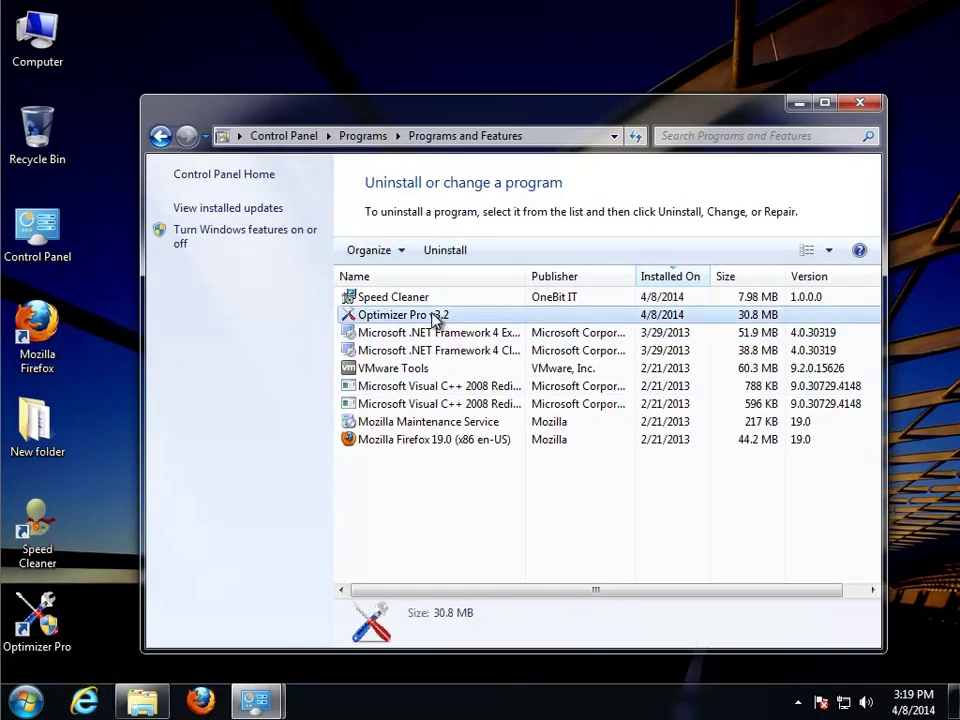
click(466, 252)
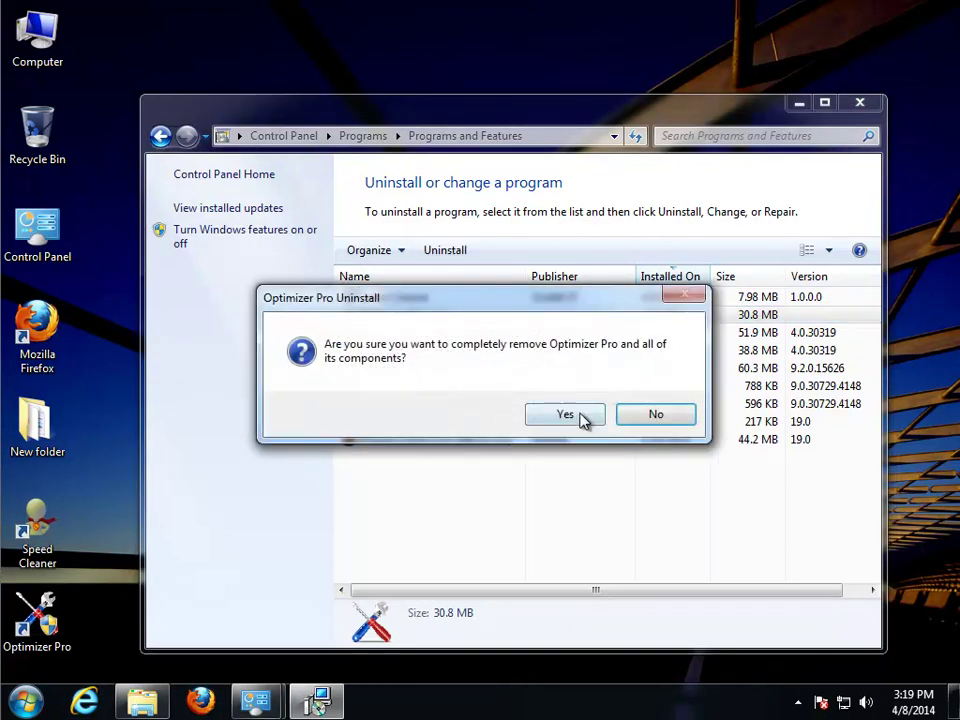
click(564, 415)
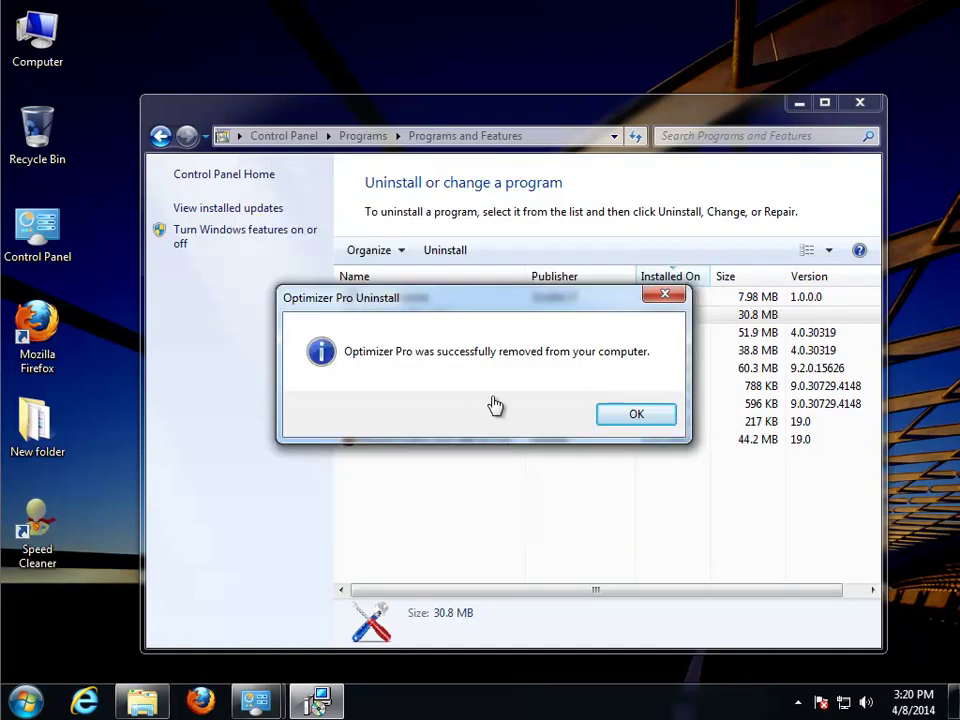
click(645, 415)
Step: Uninstall Speed Cleaner through its setup wizard, and close the wizard and the Programs and Features window
click(392, 299)
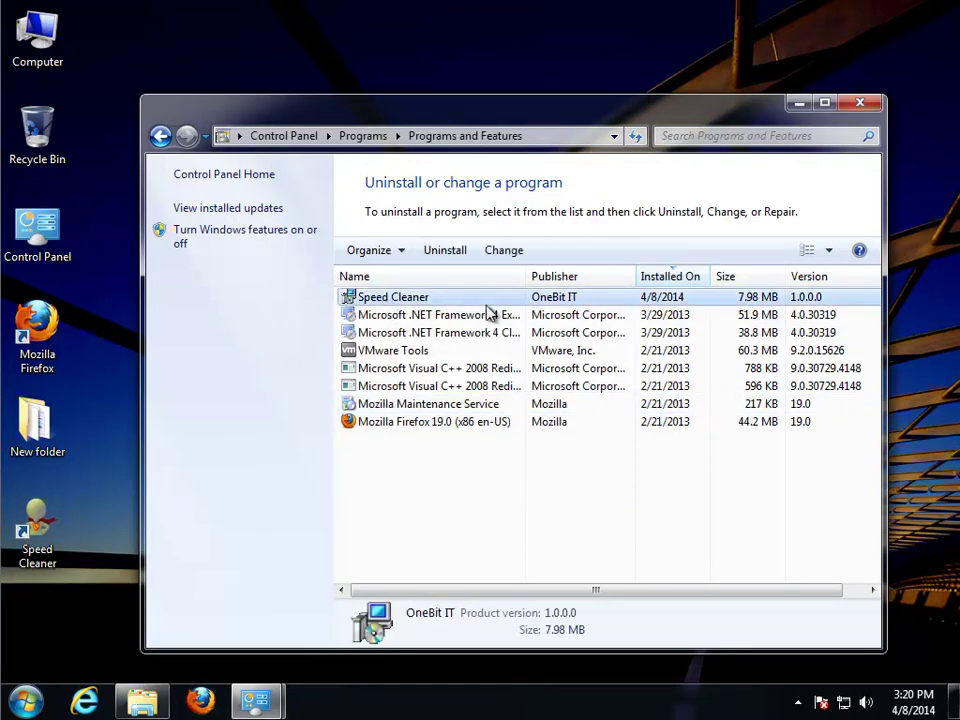
click(446, 252)
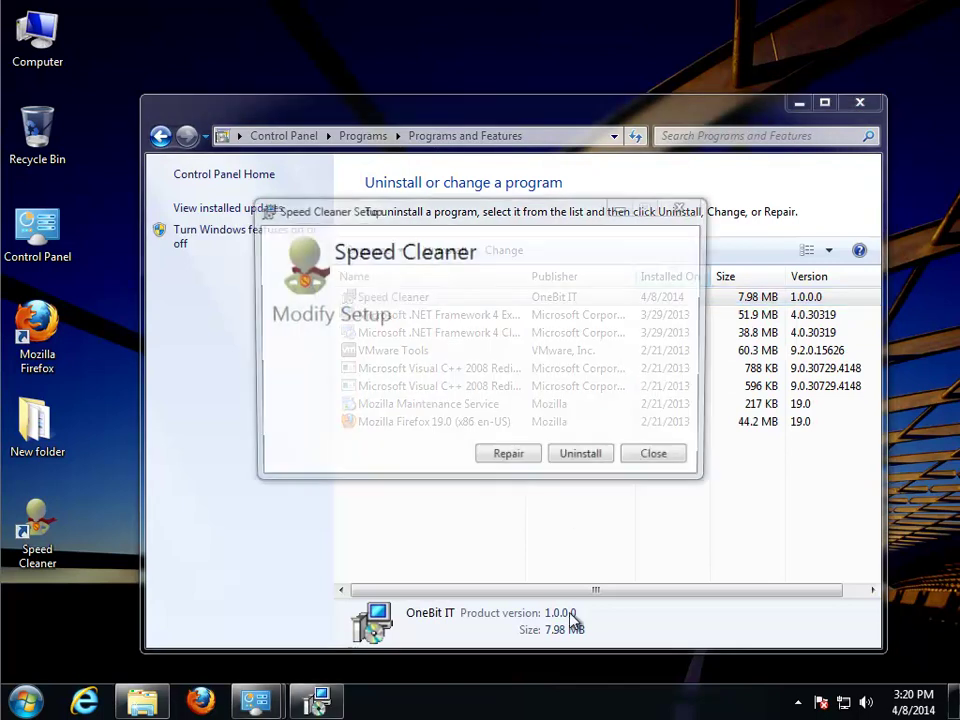
click(585, 462)
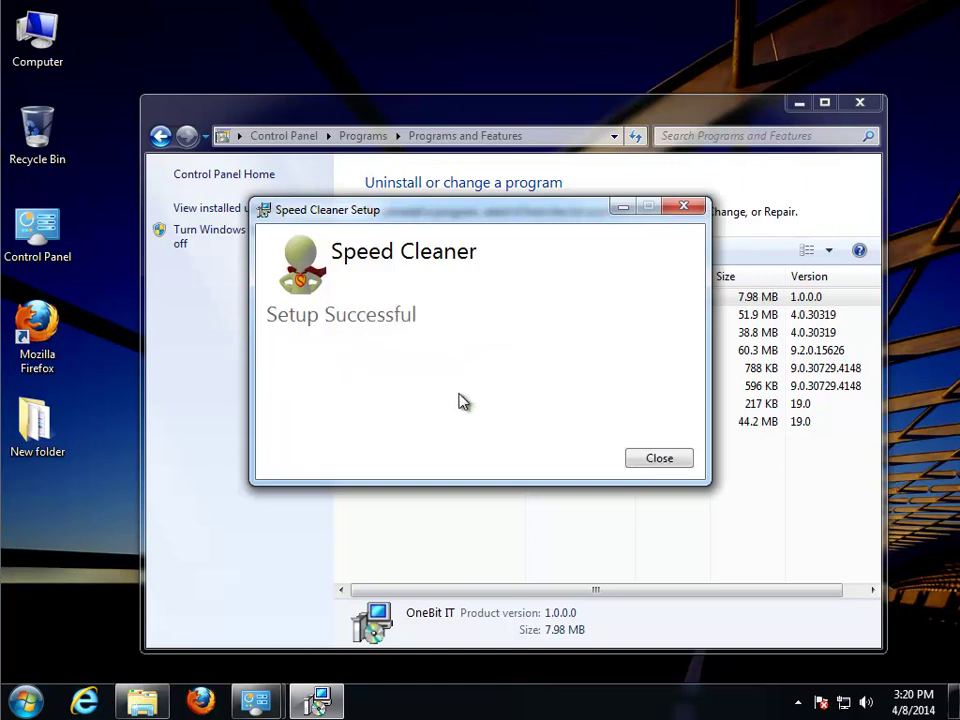
click(638, 460)
click(859, 102)
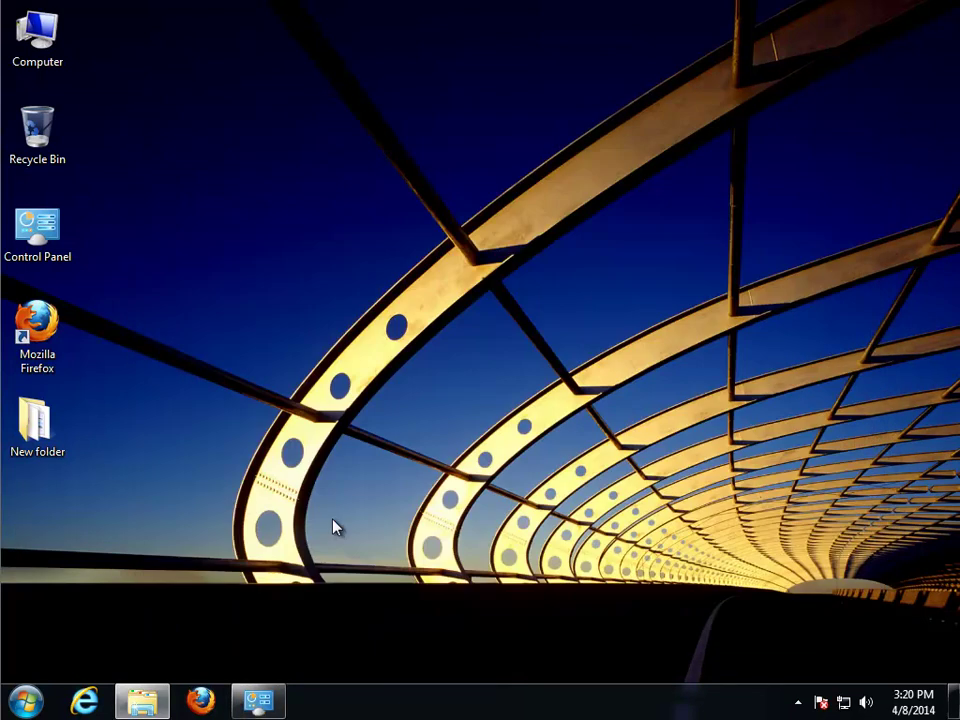
click(27, 703)
click(327, 653)
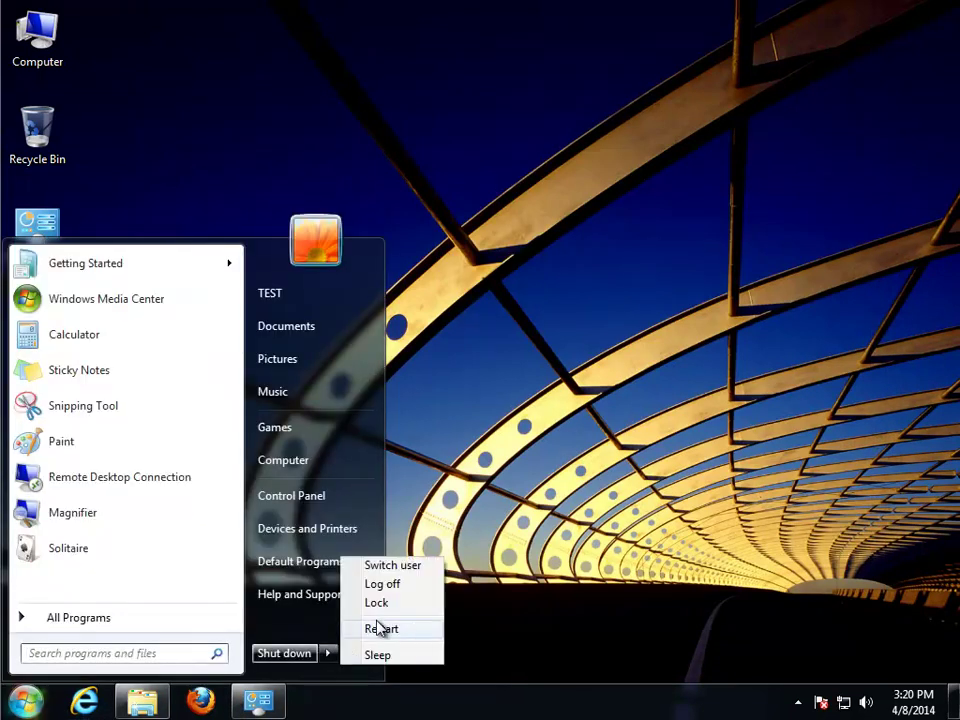
click(525, 336)
right_click(527, 332)
click(581, 385)
Step: Open Internet Explorer and set its home page to blank in place of the Conduit search address
click(84, 701)
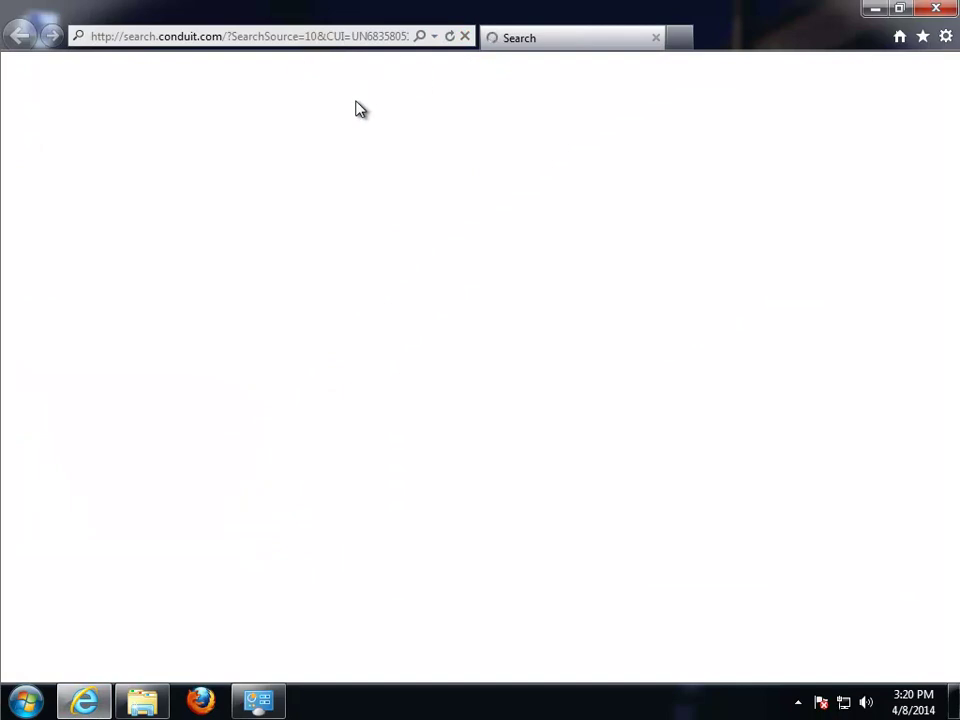
click(946, 38)
click(872, 240)
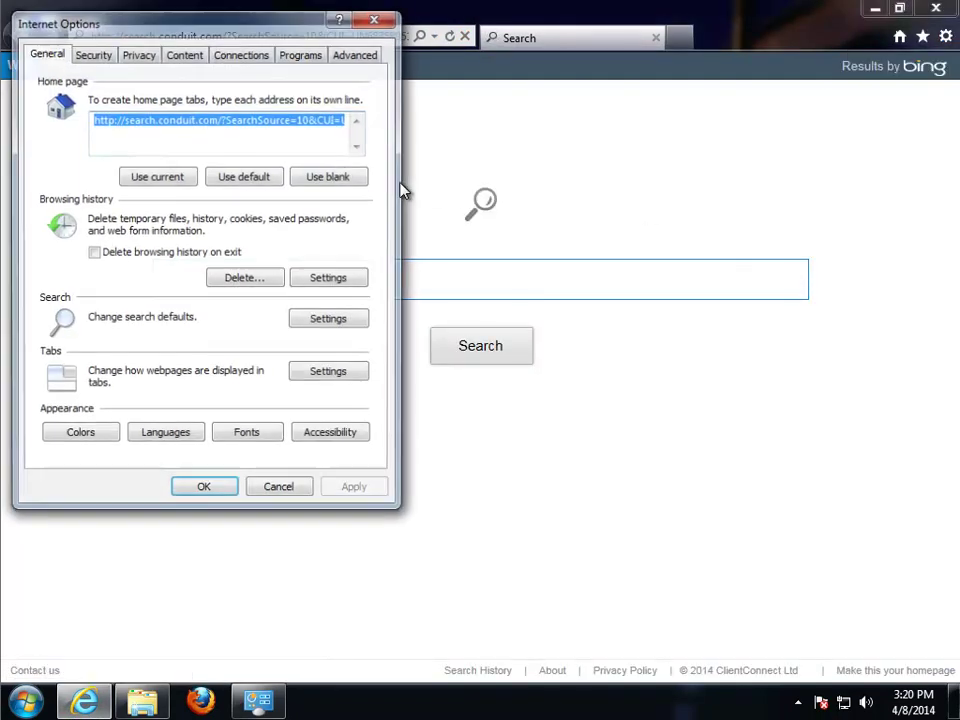
drag(93, 119, 222, 120)
drag(230, 30, 662, 193)
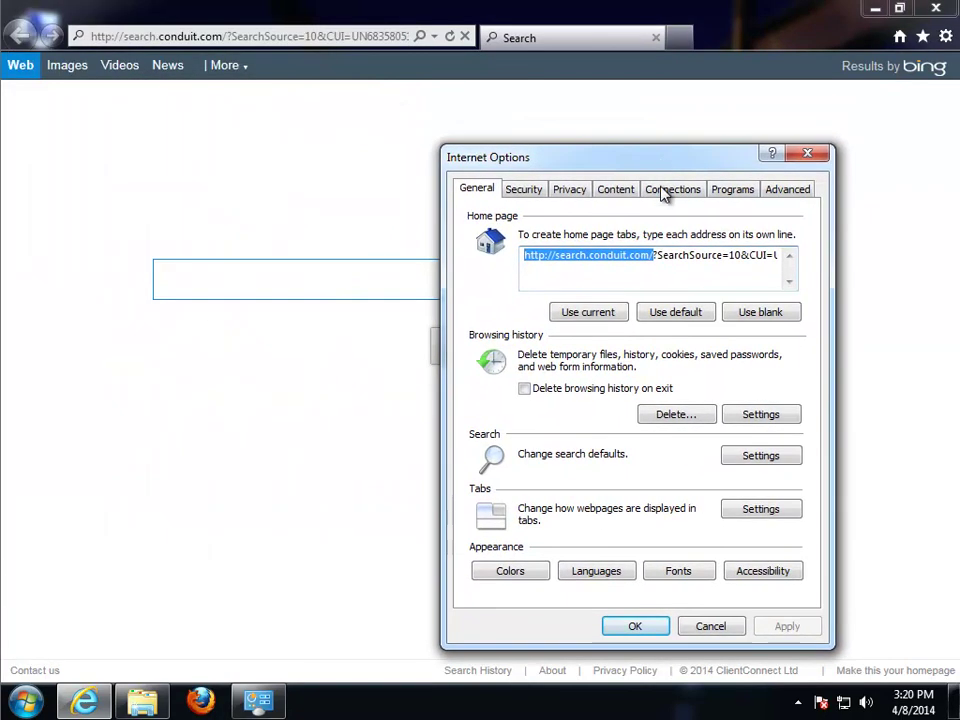
click(768, 316)
Step: Make Bing the default search provider, remove uTorrentControl2 Customized Web Search, check the toolbars and extensions, and save the Internet options
click(736, 192)
click(750, 320)
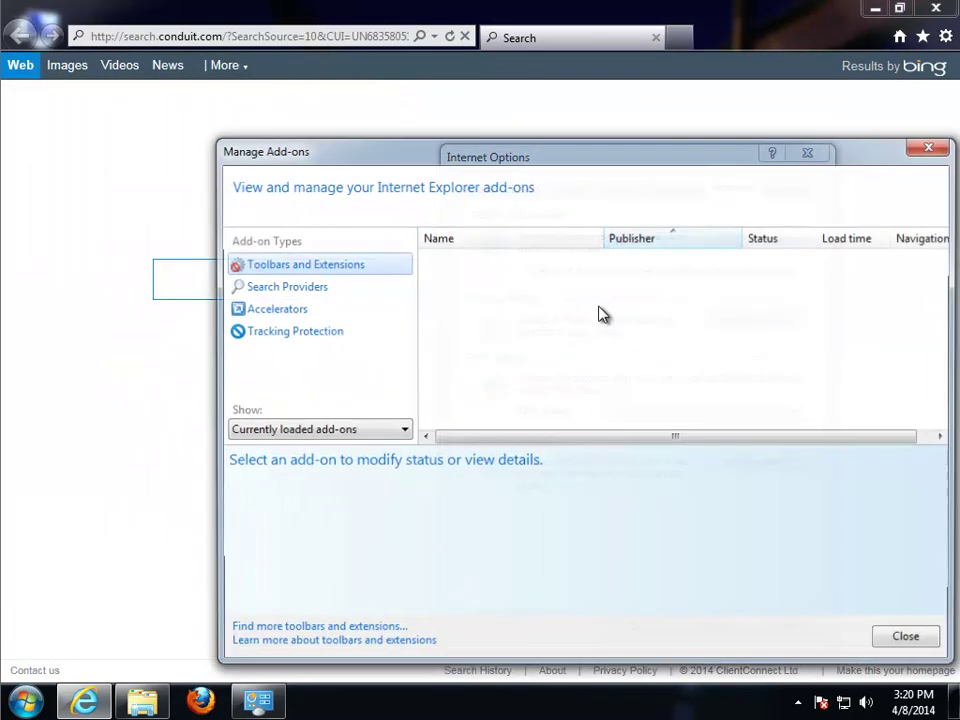
click(326, 287)
click(505, 278)
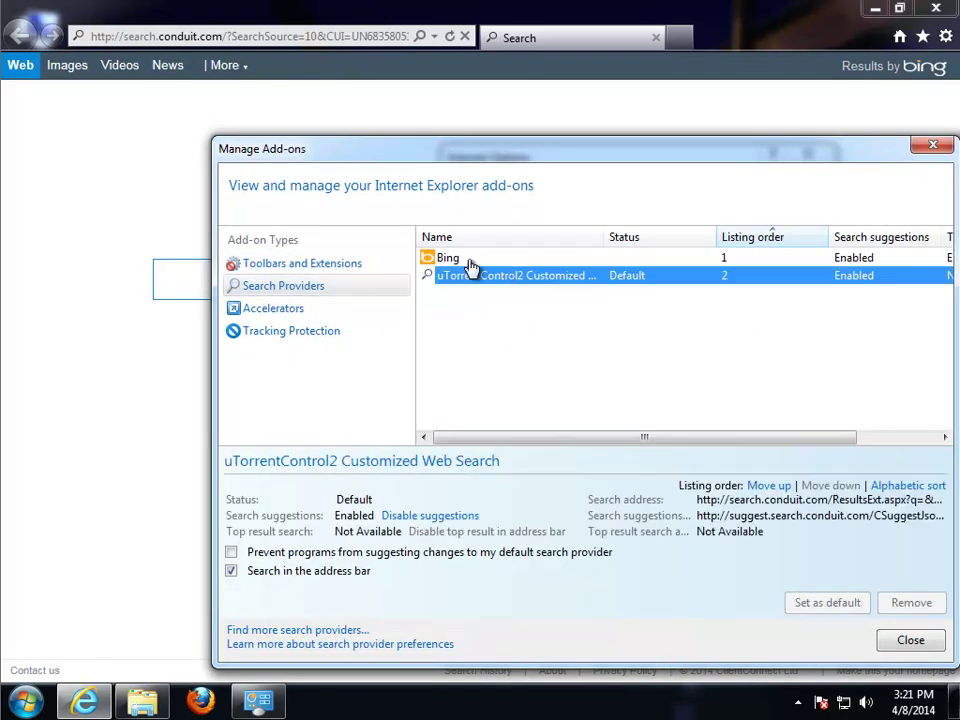
key(Up)
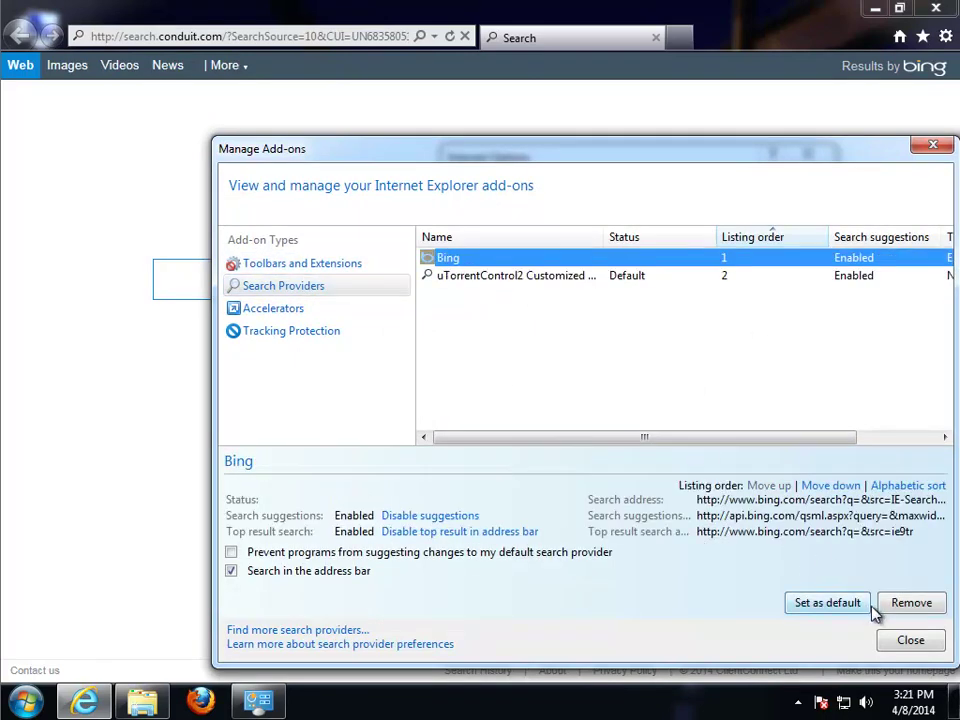
click(830, 603)
click(489, 277)
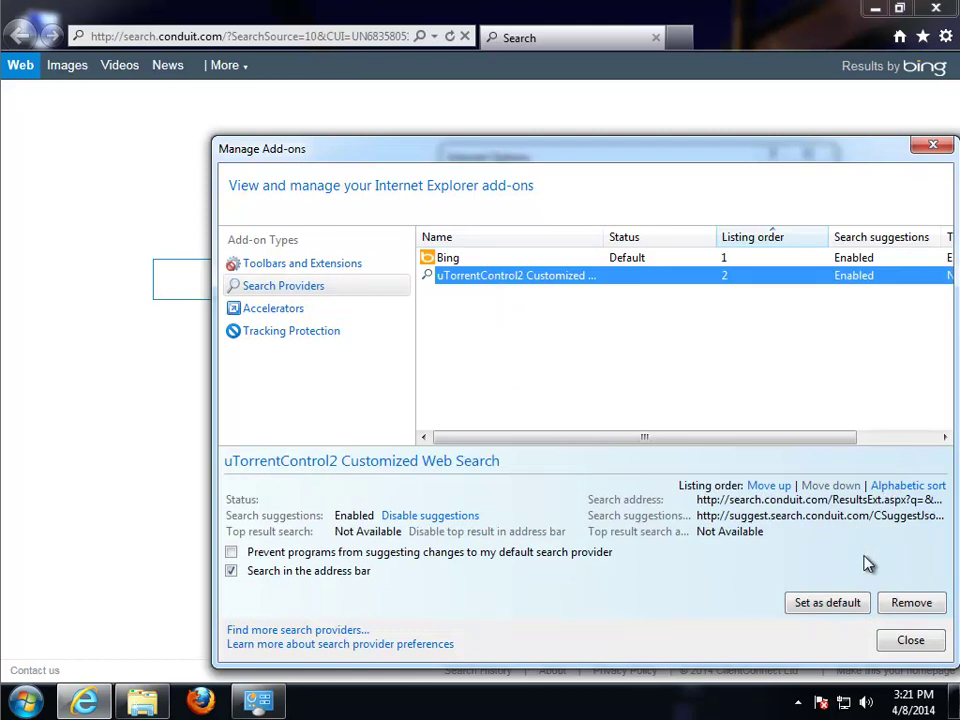
click(912, 603)
click(302, 263)
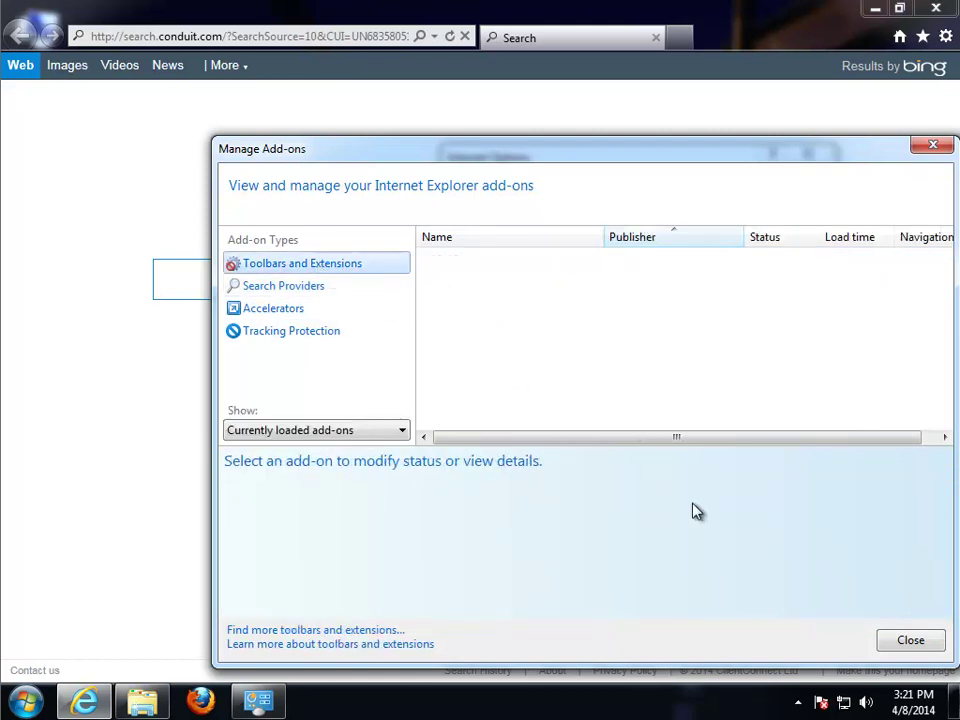
click(922, 645)
click(660, 627)
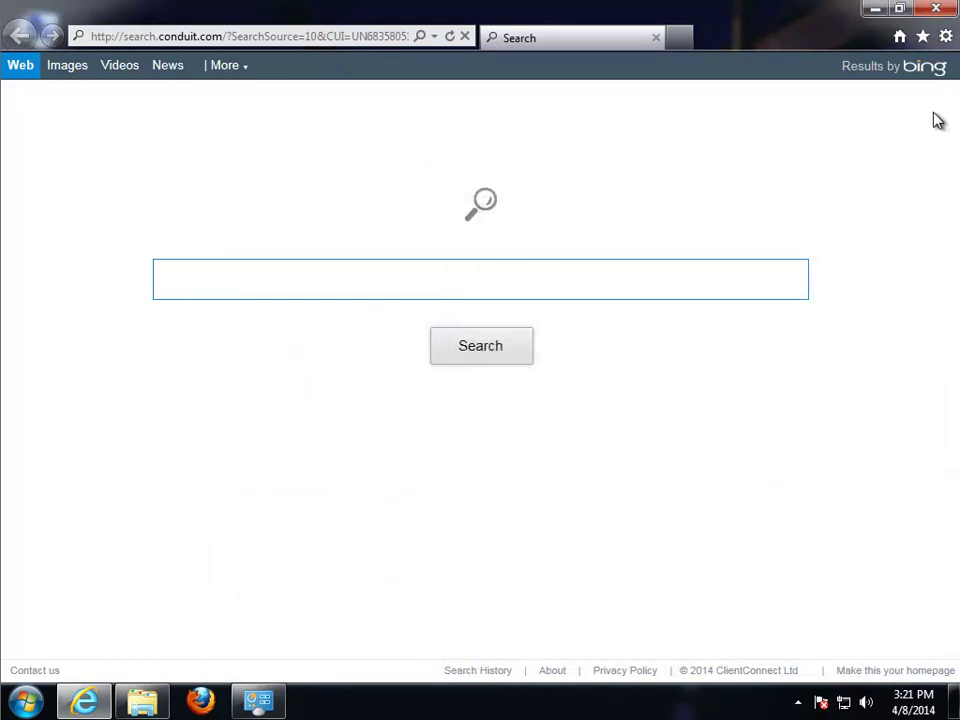
Step: Enable deleting browsing history on exit, delete the history including passwords and ActiveX Filtering and Tracking Protection data, and close Internet Explorer
click(946, 37)
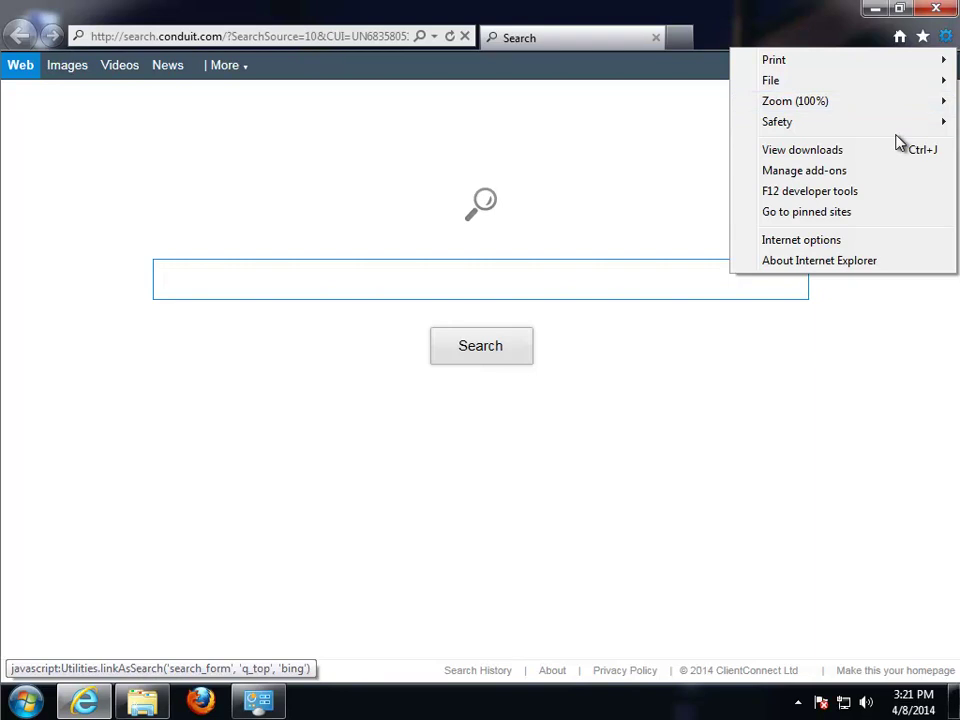
click(885, 246)
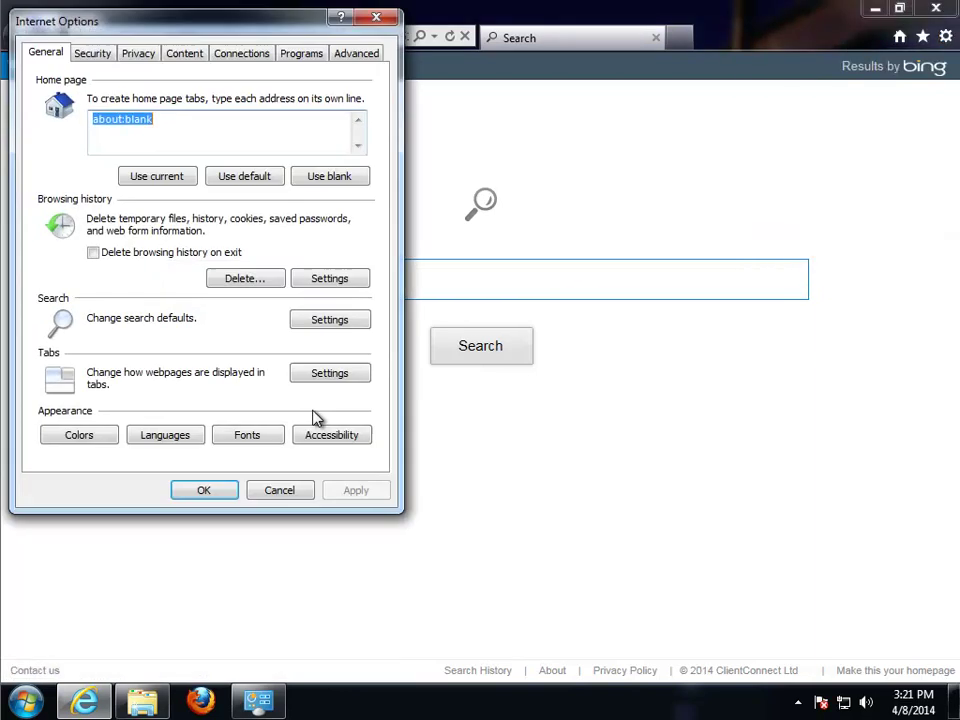
click(212, 256)
click(231, 282)
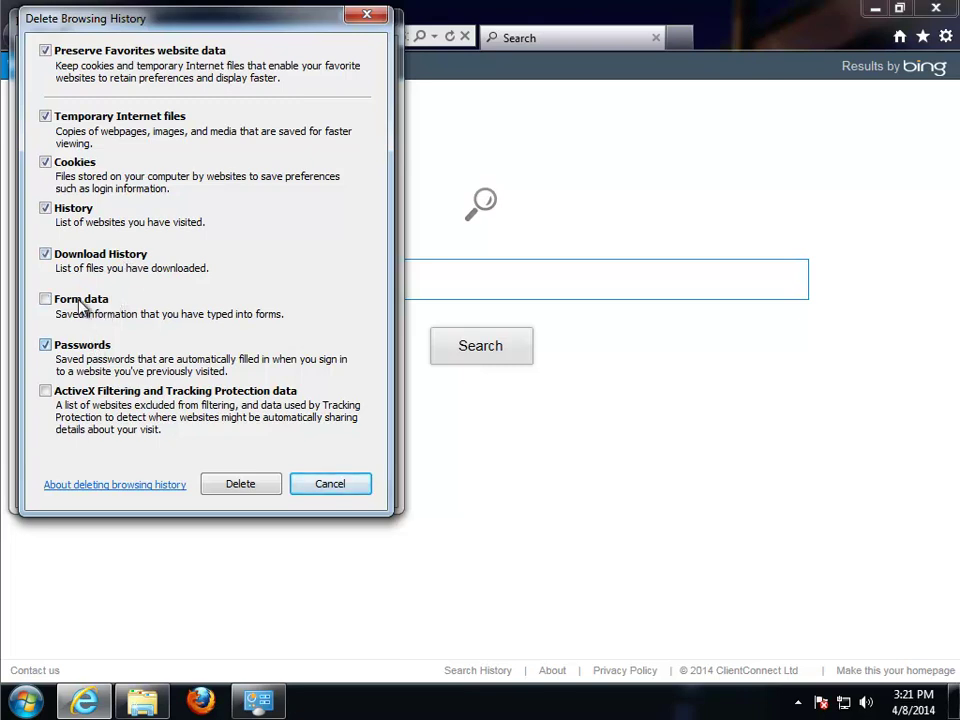
click(84, 393)
click(241, 487)
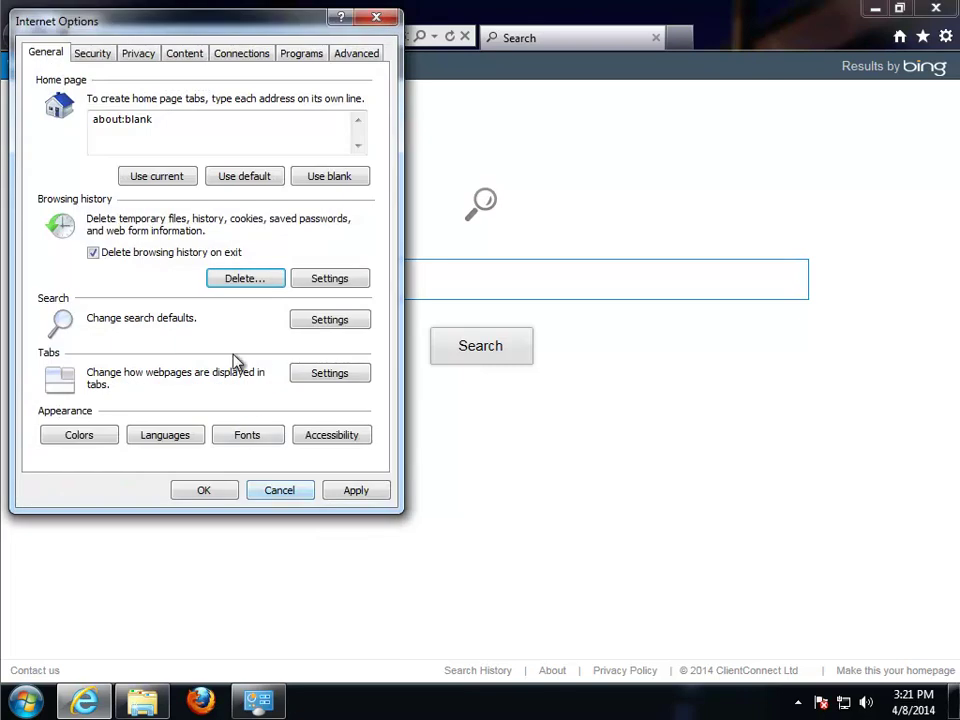
click(204, 490)
click(936, 9)
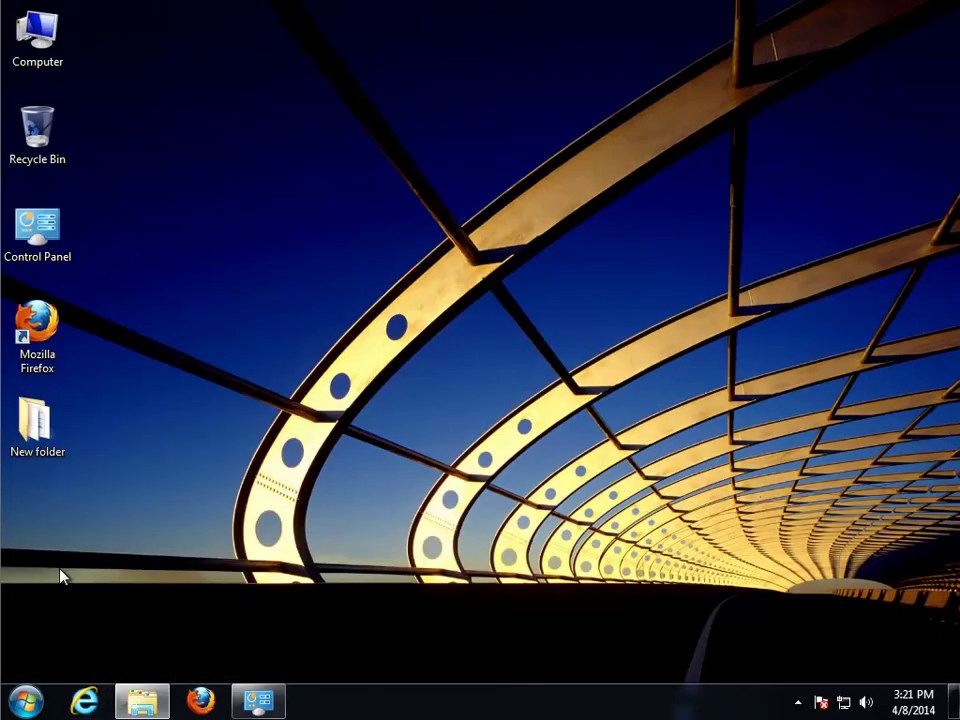
Step: Browse to Program Files (x86) on drive C and copy the Tbccint folder's name from its properties
double_click(37, 44)
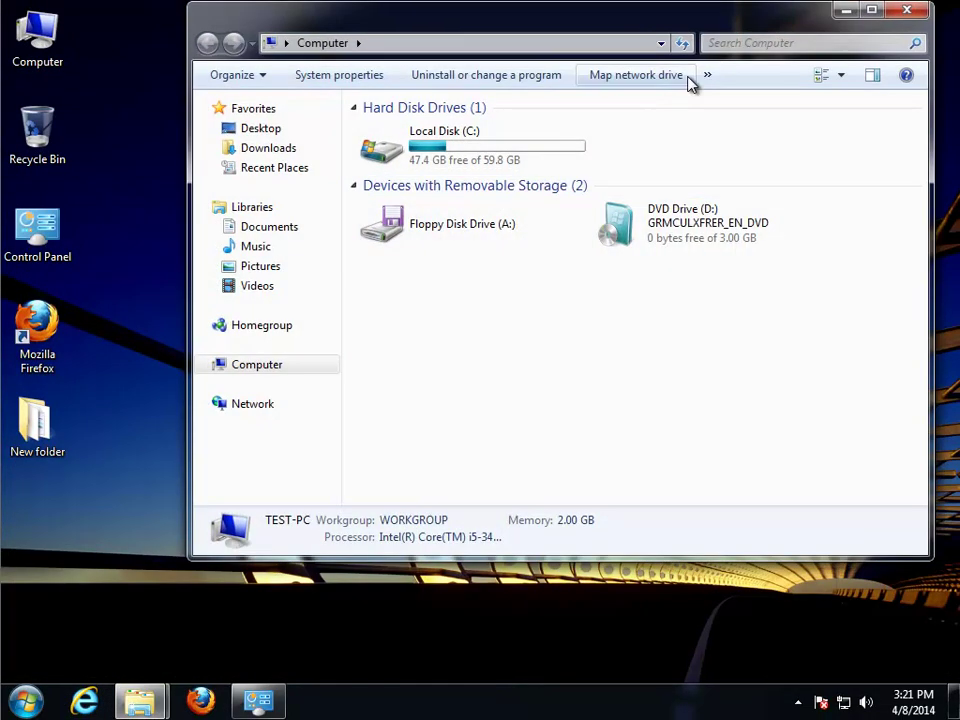
double_click(415, 150)
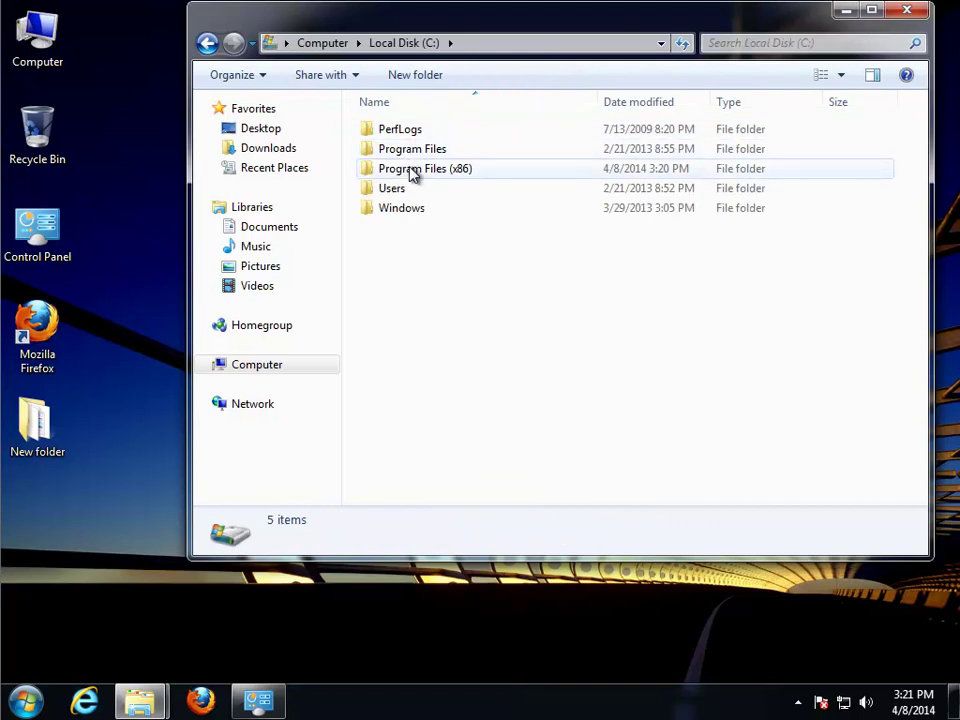
double_click(414, 170)
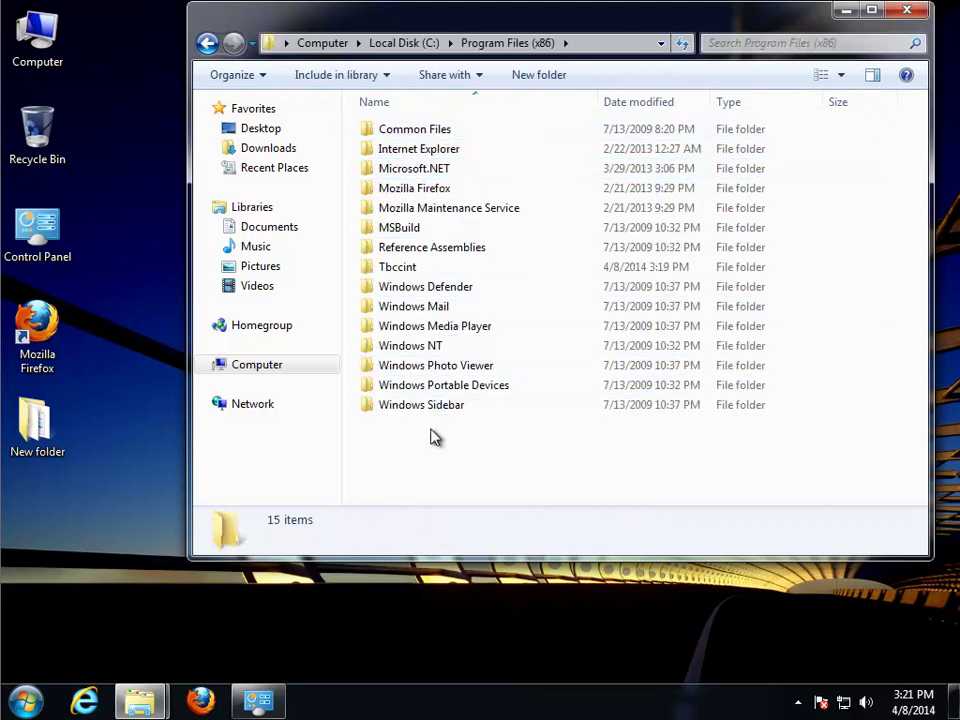
click(411, 270)
right_click(411, 276)
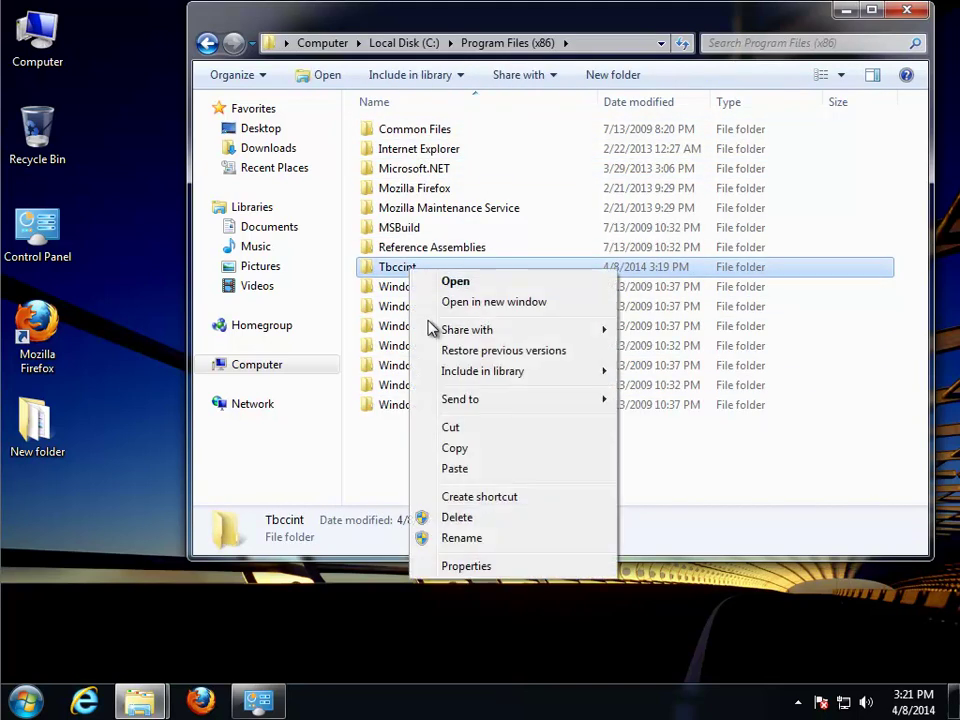
click(463, 566)
right_click(525, 300)
click(568, 363)
Step: Search the whole computer for Tbccint in a new Explorer window and minimize that window
double_click(37, 35)
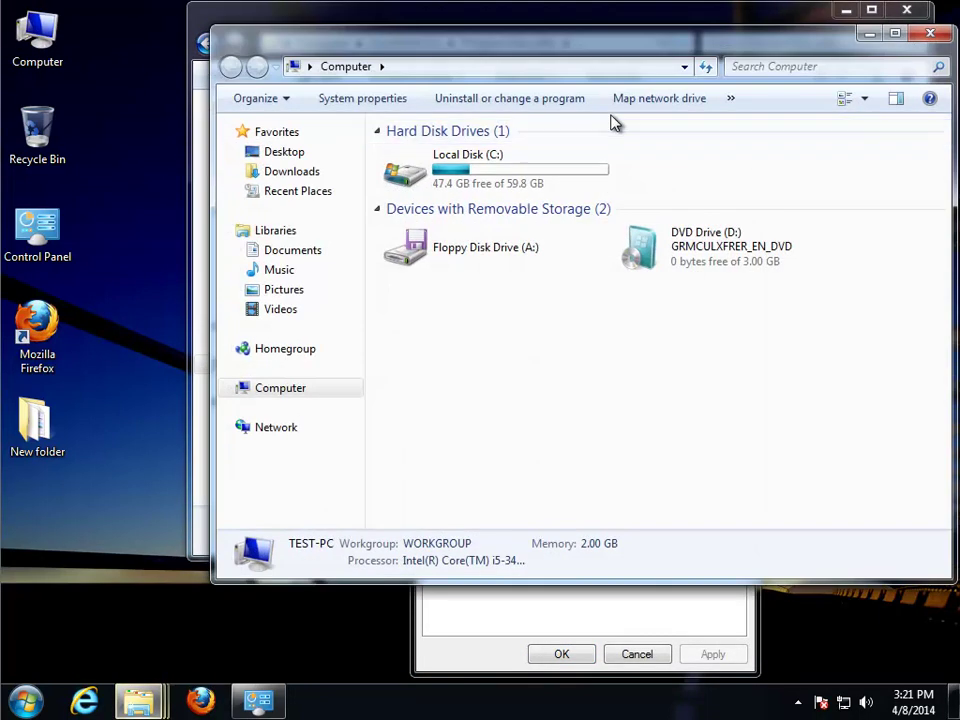
right_click(755, 66)
click(780, 118)
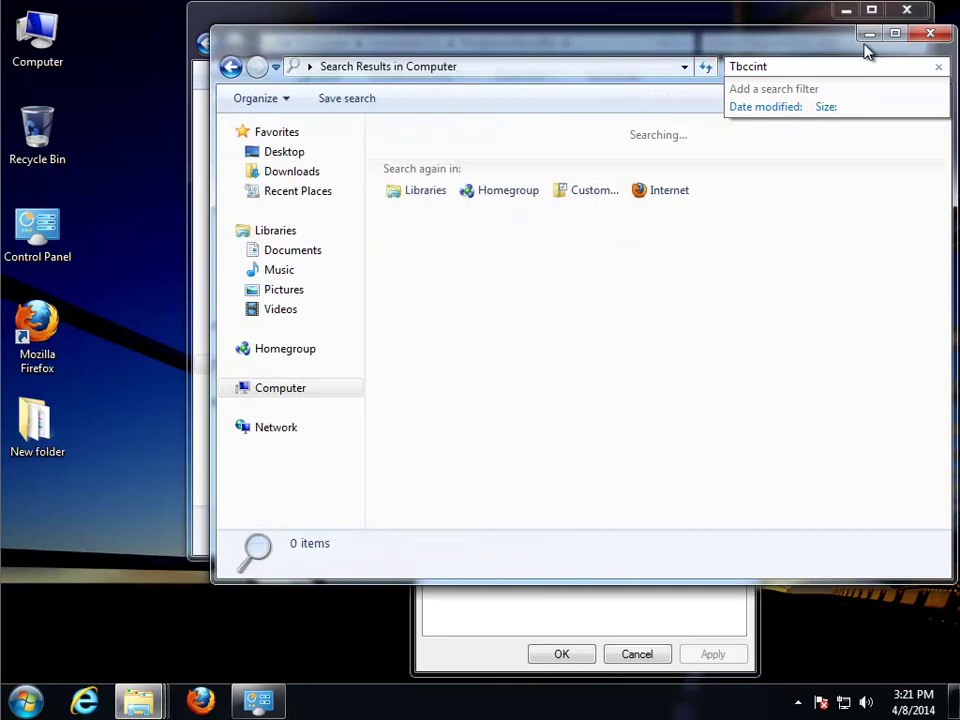
click(869, 33)
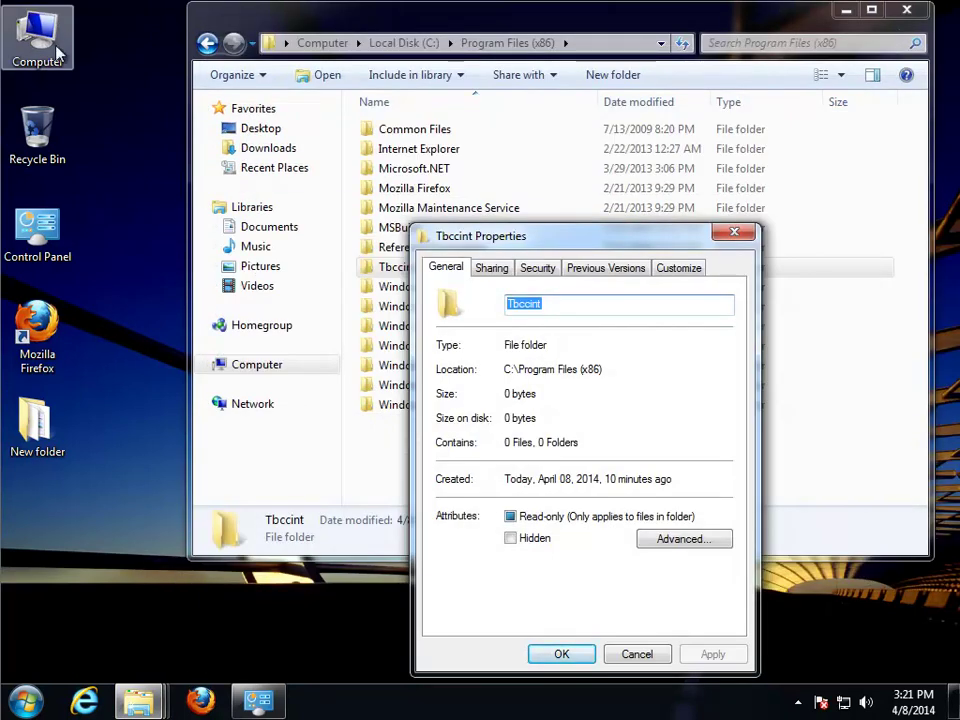
Step: Search the whole computer for Speed Cleaner in another window, minimize it, and close the Tbccint properties
double_click(37, 35)
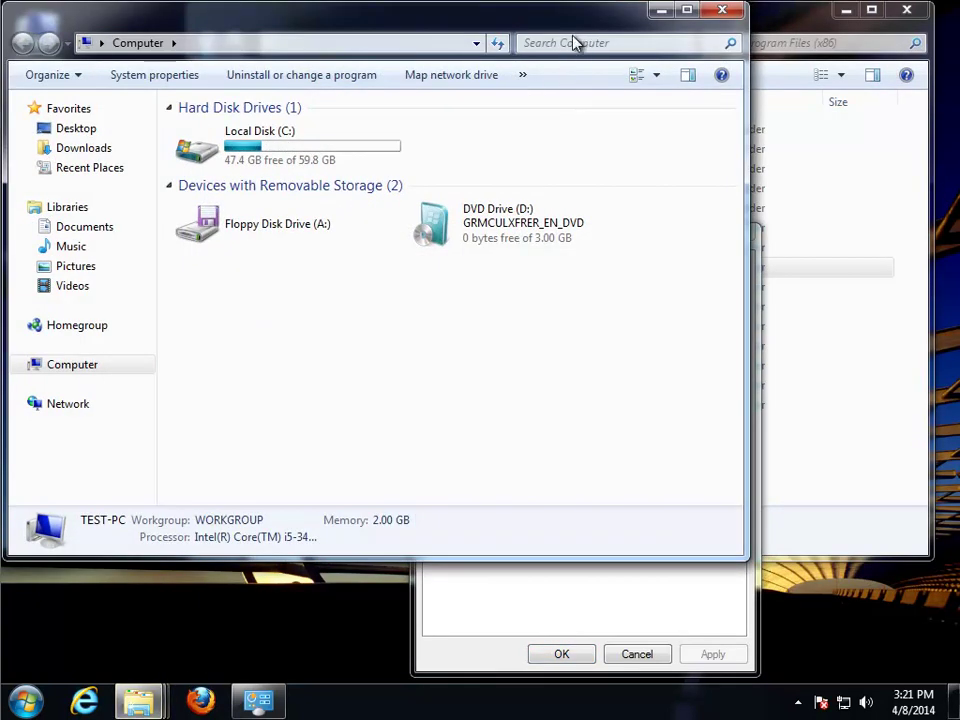
click(572, 43)
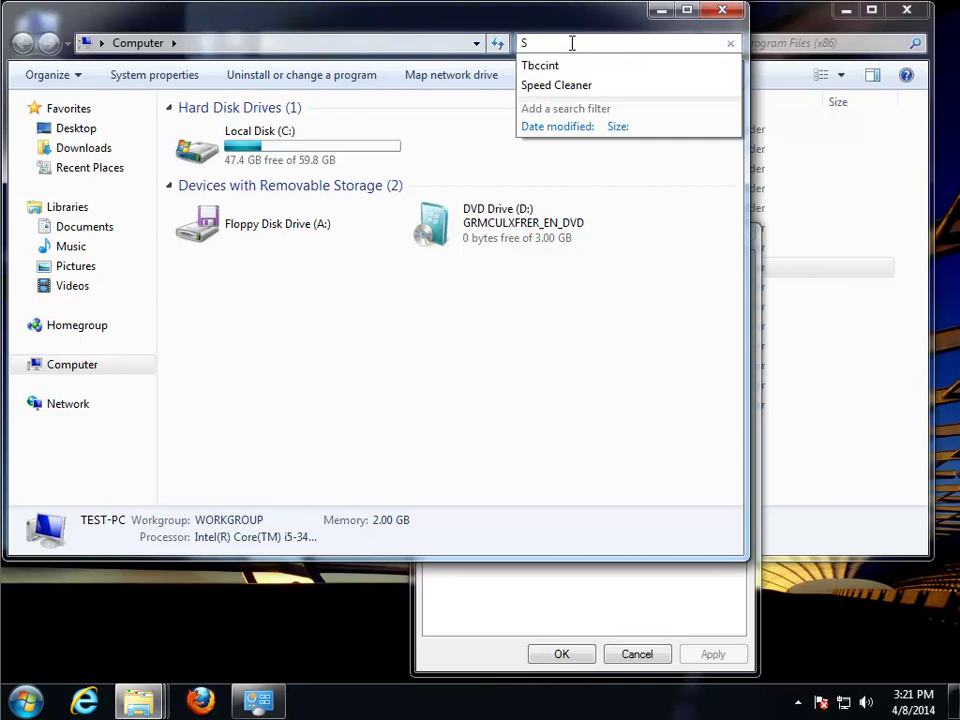
text(S)
click(568, 66)
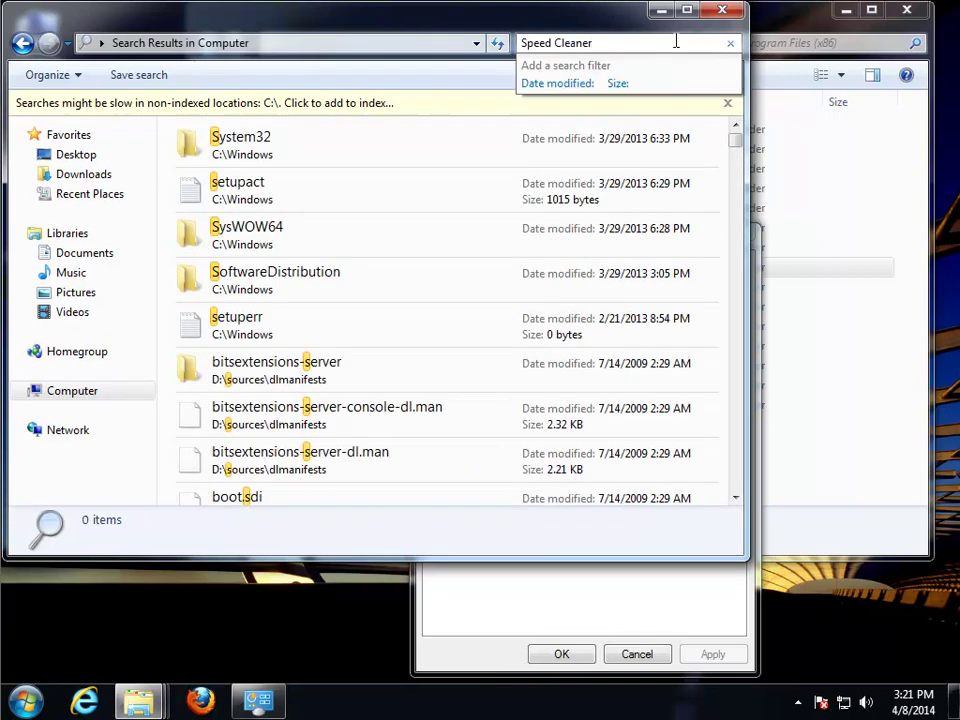
click(660, 12)
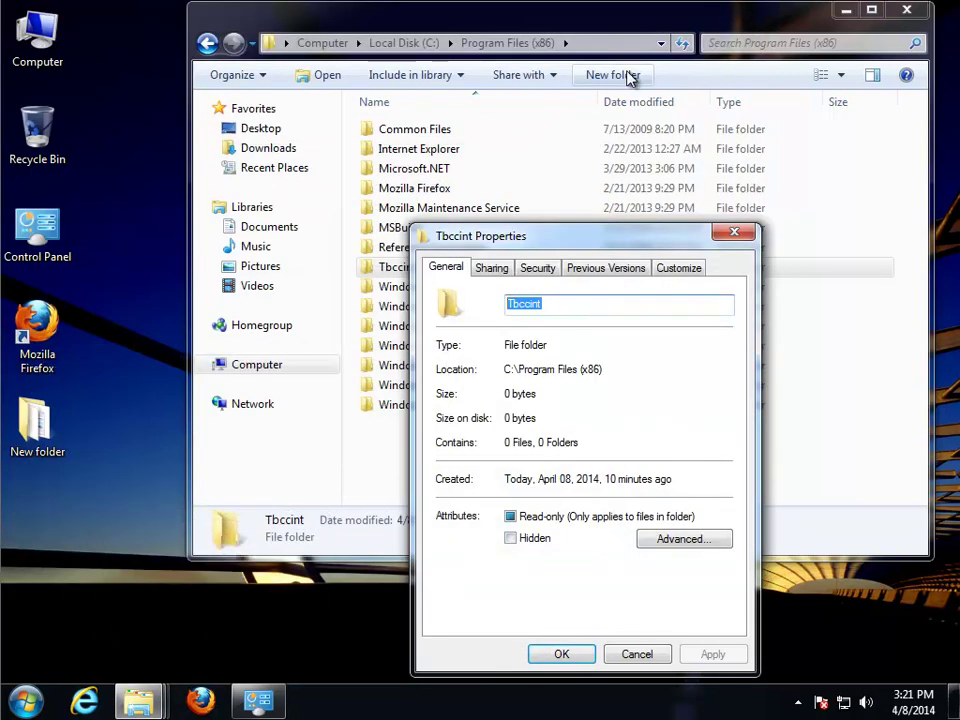
click(720, 243)
Step: Search the whole computer for CONDUIT in a new Explorer window
double_click(30, 40)
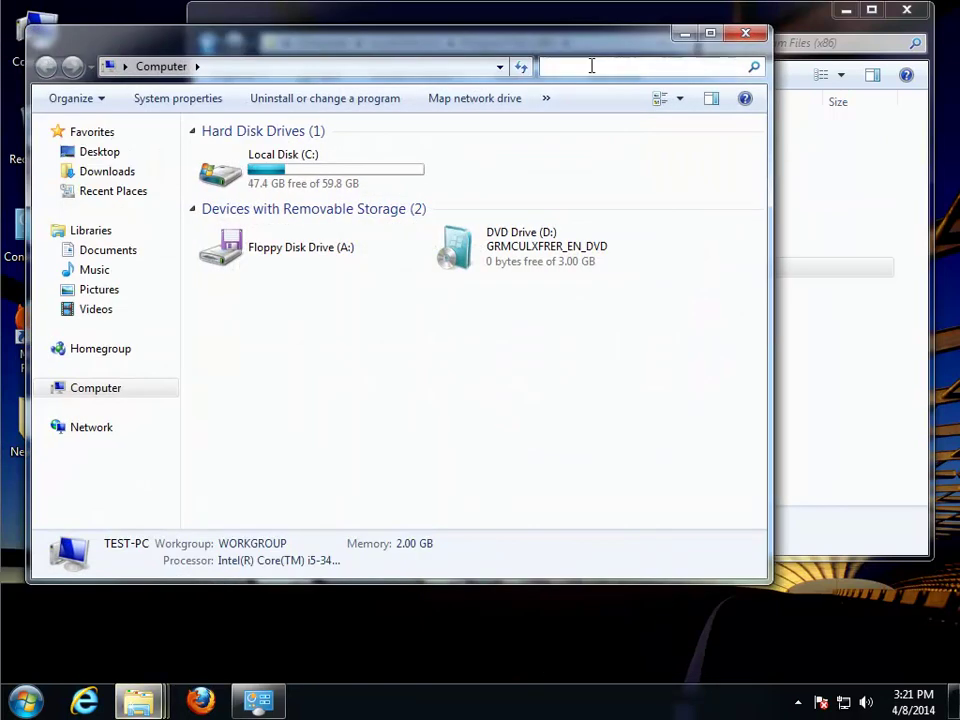
click(591, 66)
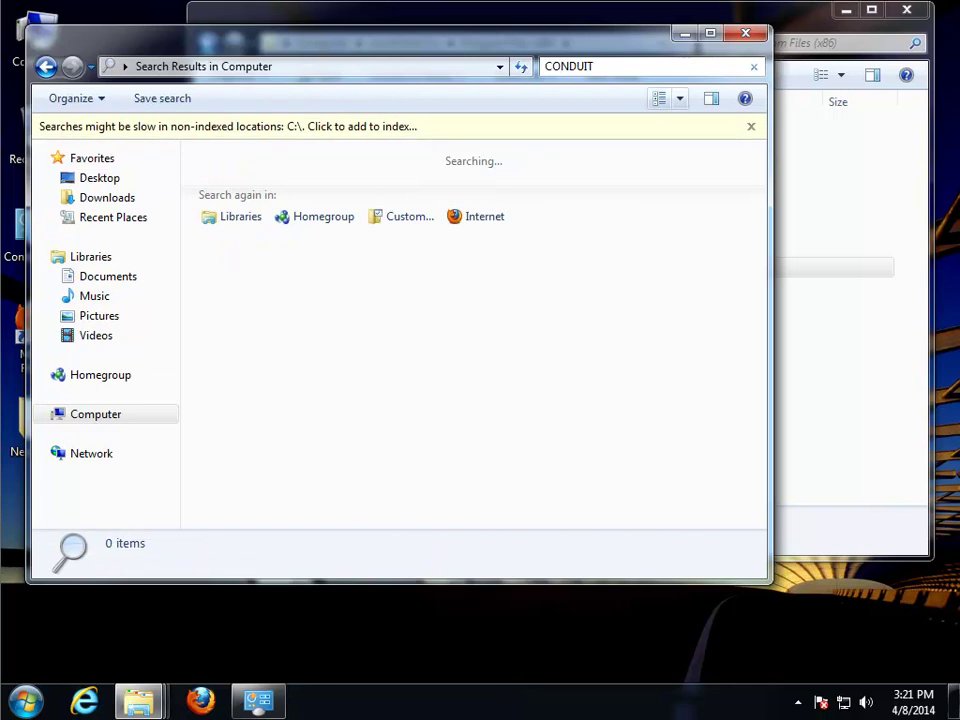
Step: Launch the Registry Editor with REGEDIT, allow it to run, and minimize it along with the CONDUIT search window
key(super+r)
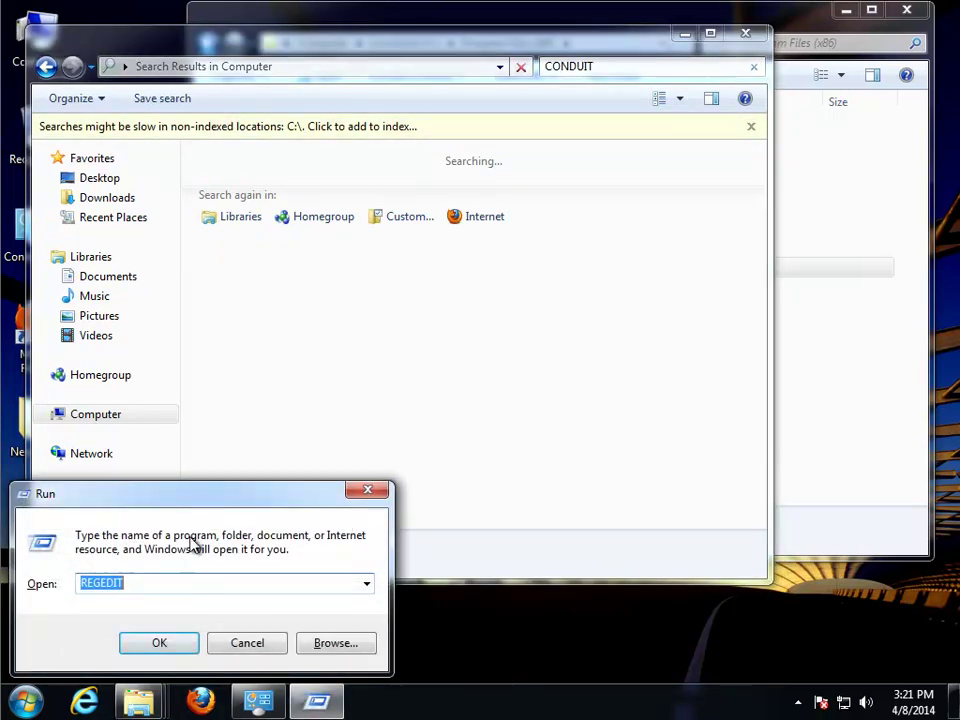
key(Return)
key(alt+y)
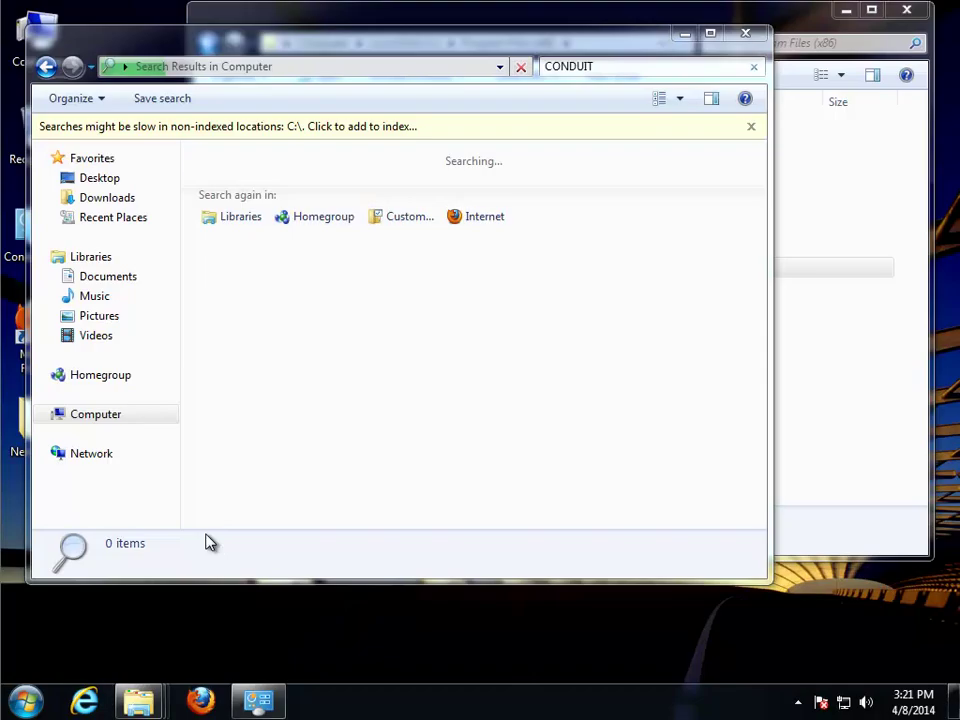
click(686, 42)
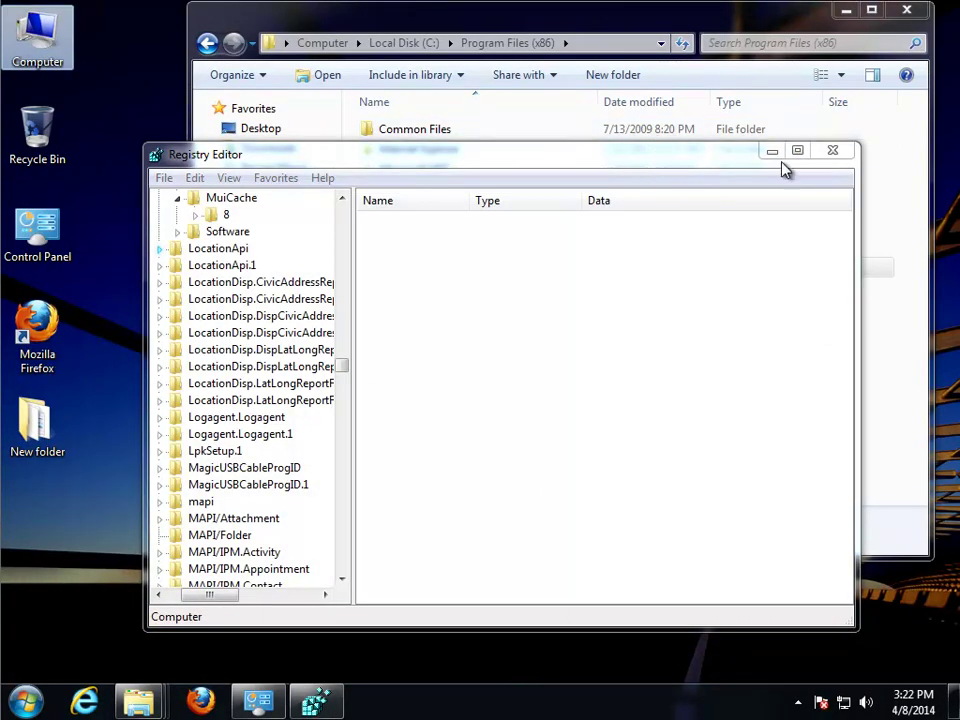
click(772, 152)
Step: Search the whole computer for PC UTILITIES in a new Explorer window and close that window
double_click(37, 38)
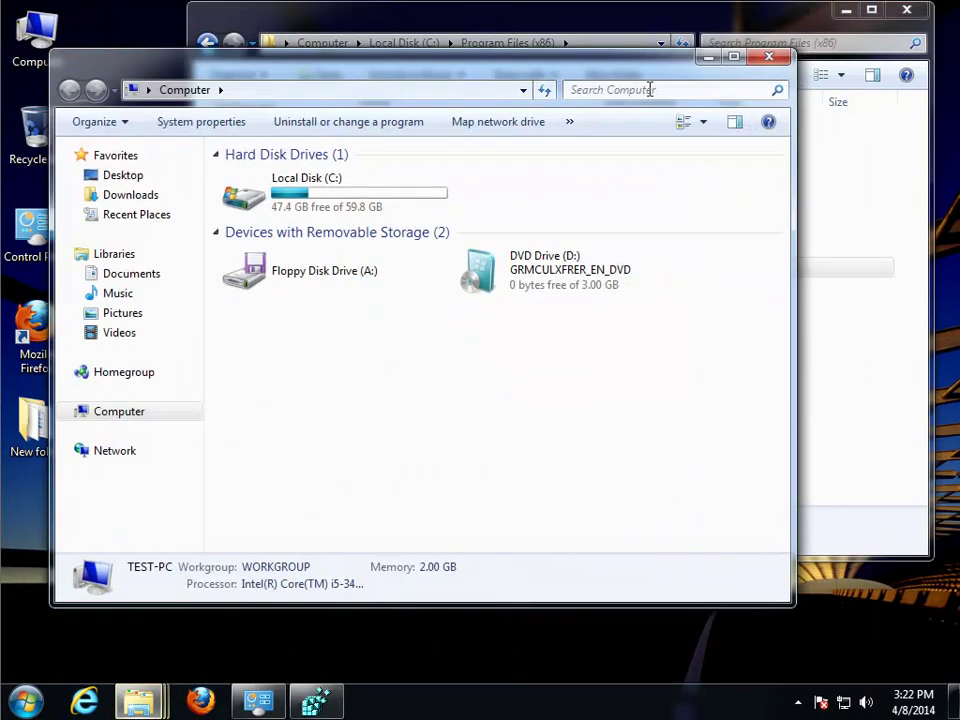
click(647, 90)
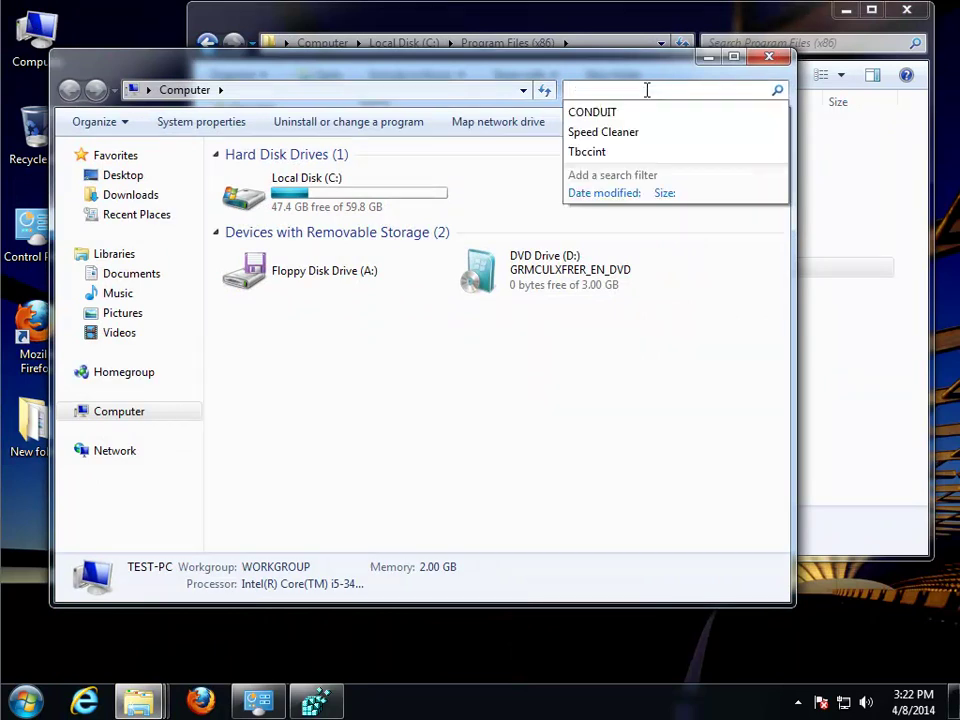
text(PC UTILITIES)
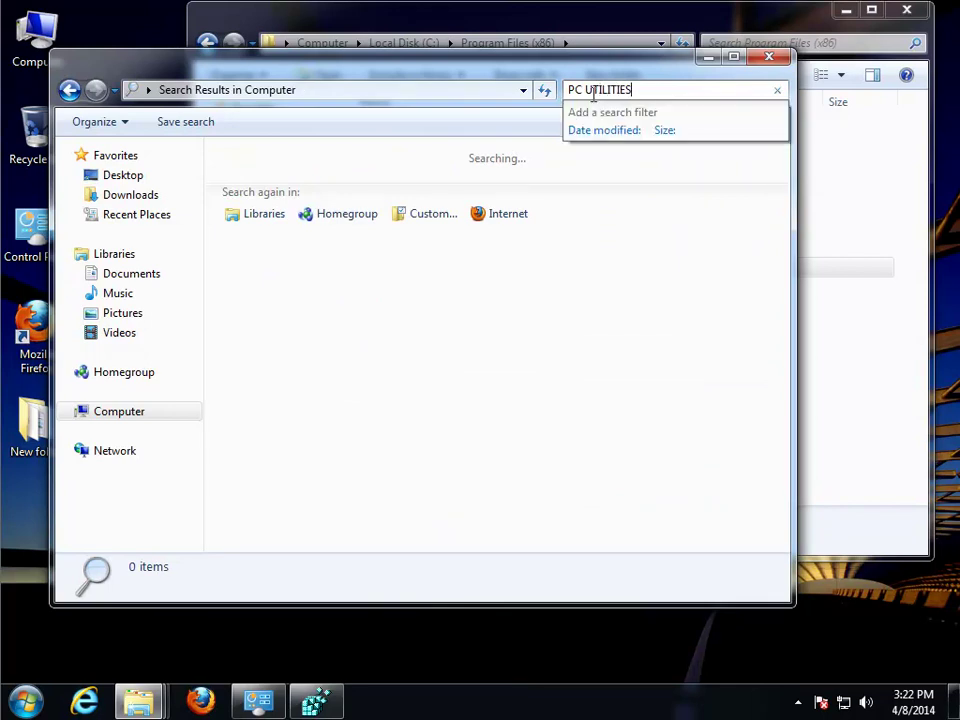
click(769, 57)
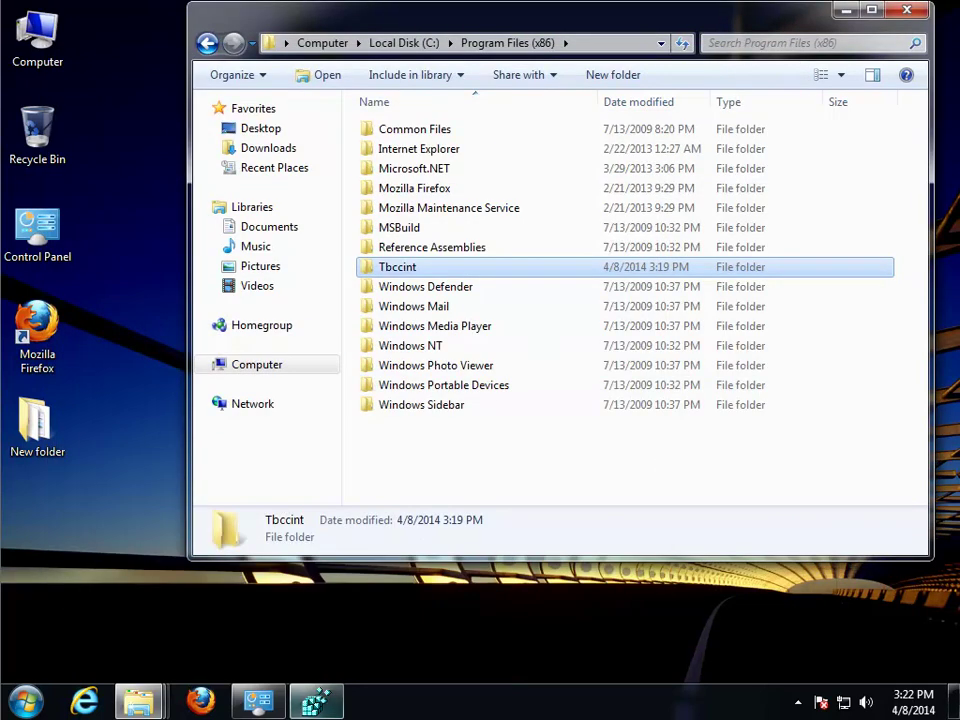
Step: Restore the Registry Editor and search the whole registry for CONDUIT
click(318, 703)
drag(343, 366, 349, 204)
click(163, 594)
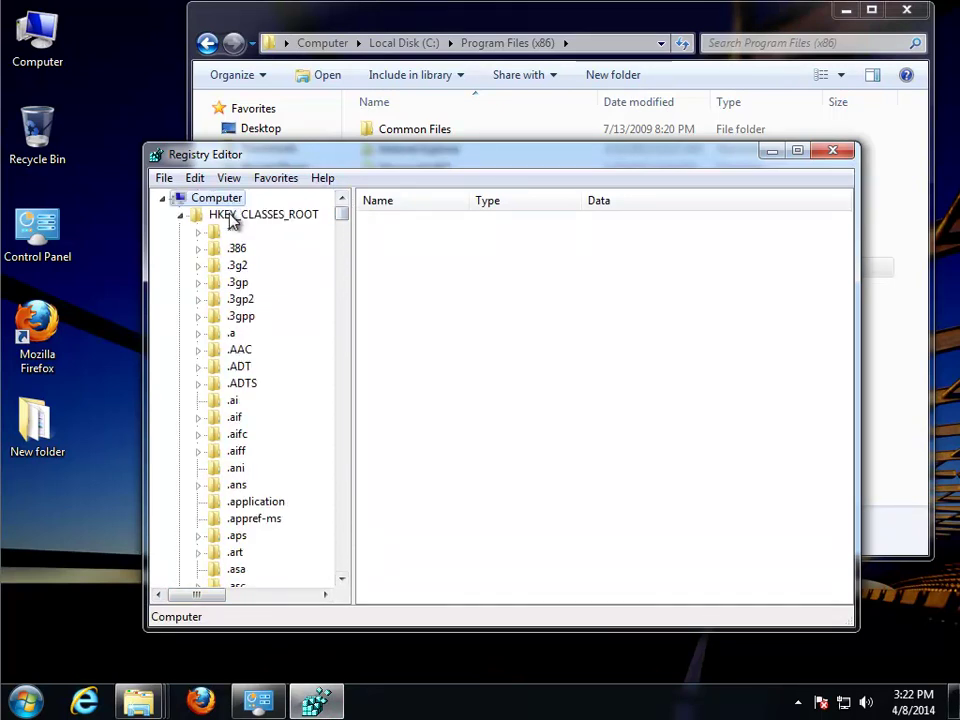
key(ctrl+f)
text(CONDUIT)
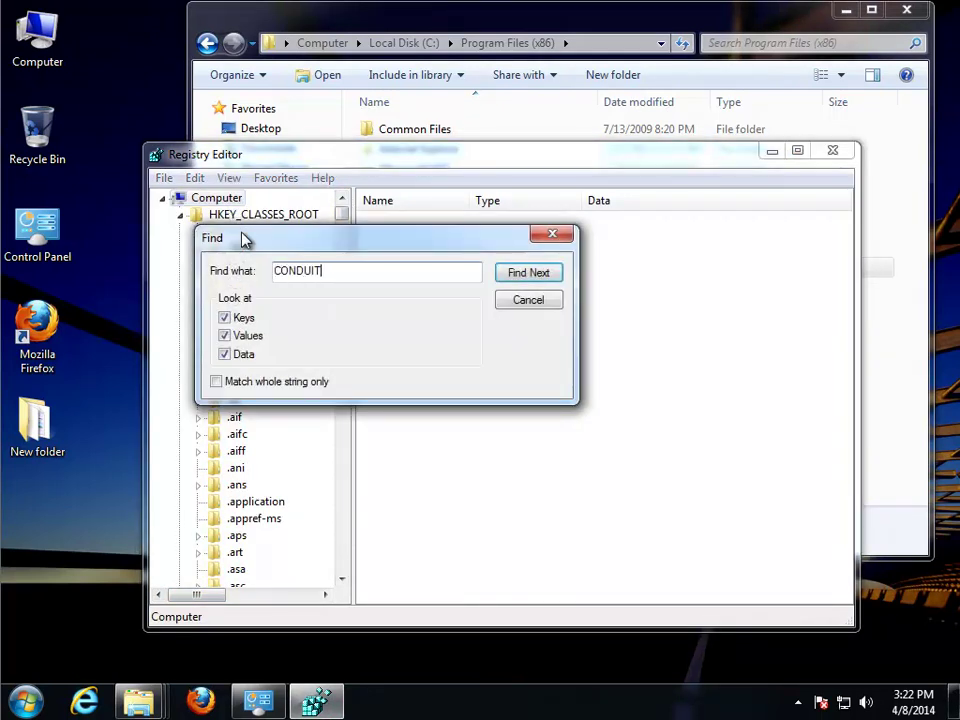
key(Return)
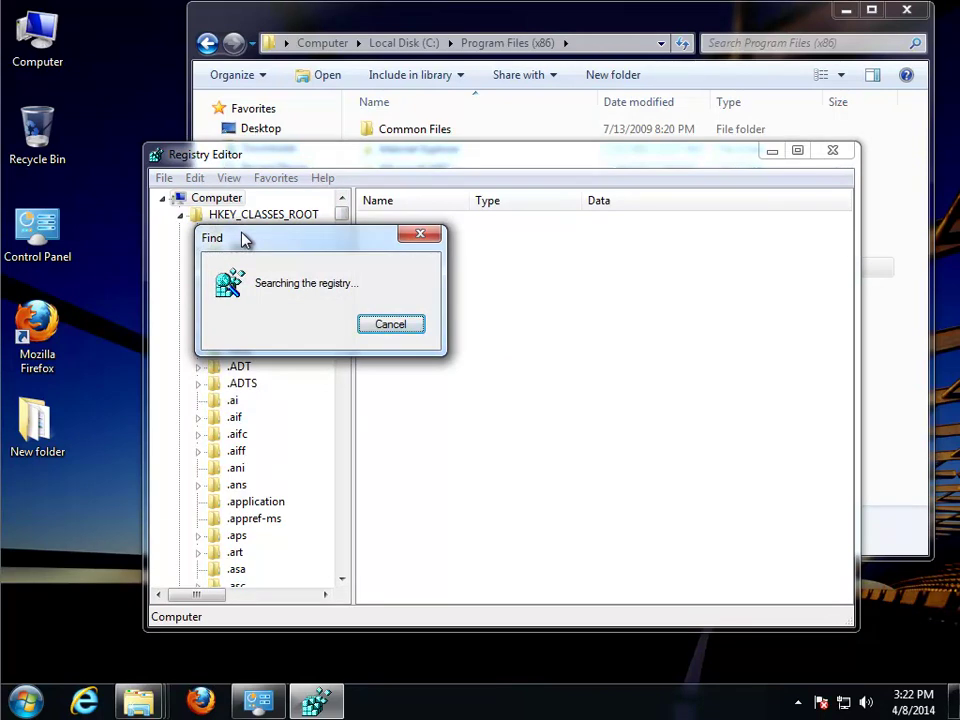
Step: Delete the found Conduit Community Alerts value, continue to the next match and delete the Conduit key under HKEY_CURRENT_USER\Software
key(Delete)
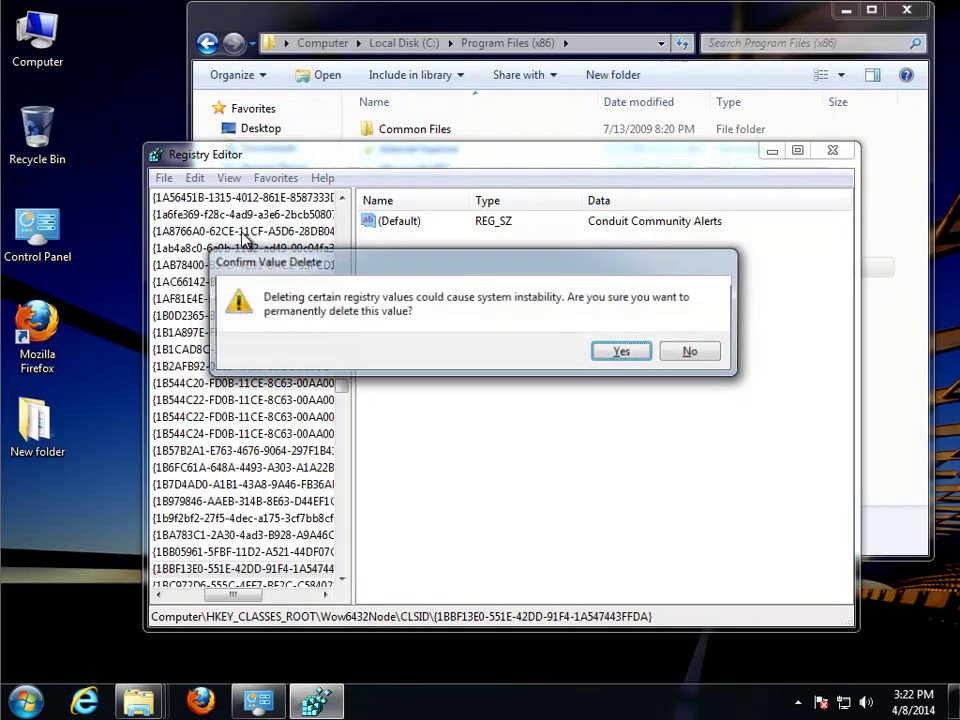
key(Return)
key(F3)
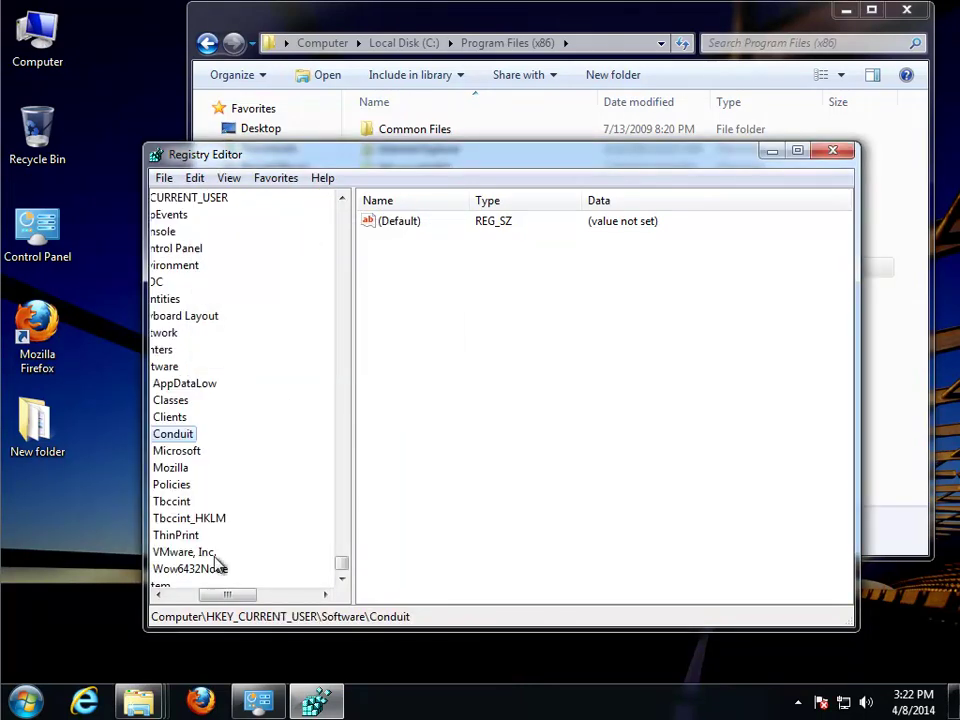
key(Delete)
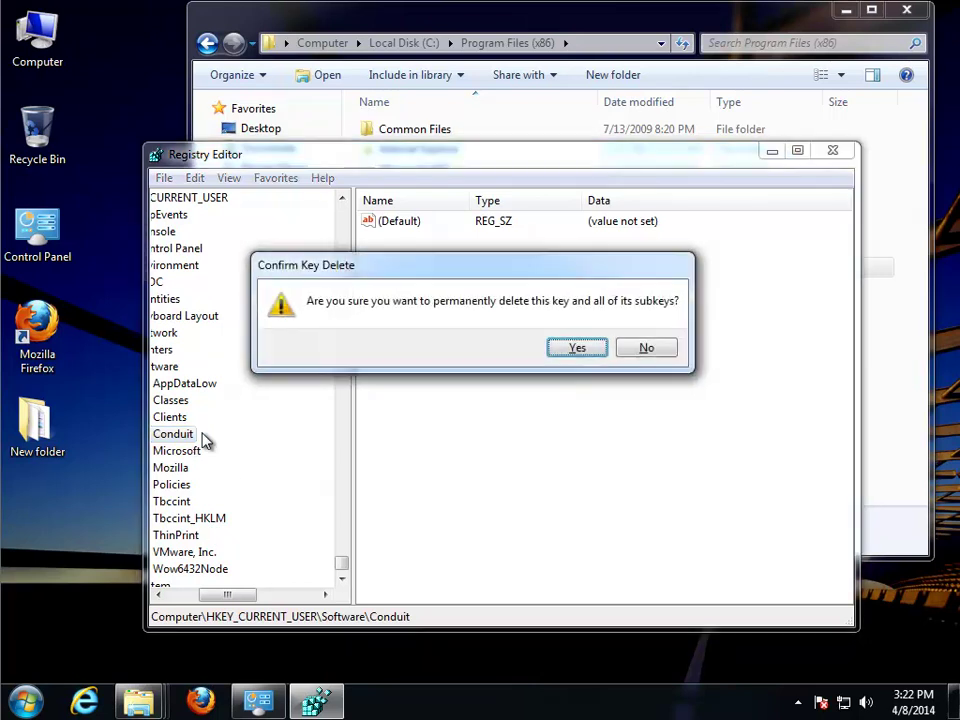
key(Return)
Step: Delete the Tbccint and Tbccint_HKLM keys under HKEY_CURRENT_USER\Software, and close the Registry Editor after resuming the search
click(162, 488)
key(Delete)
key(Return)
click(175, 501)
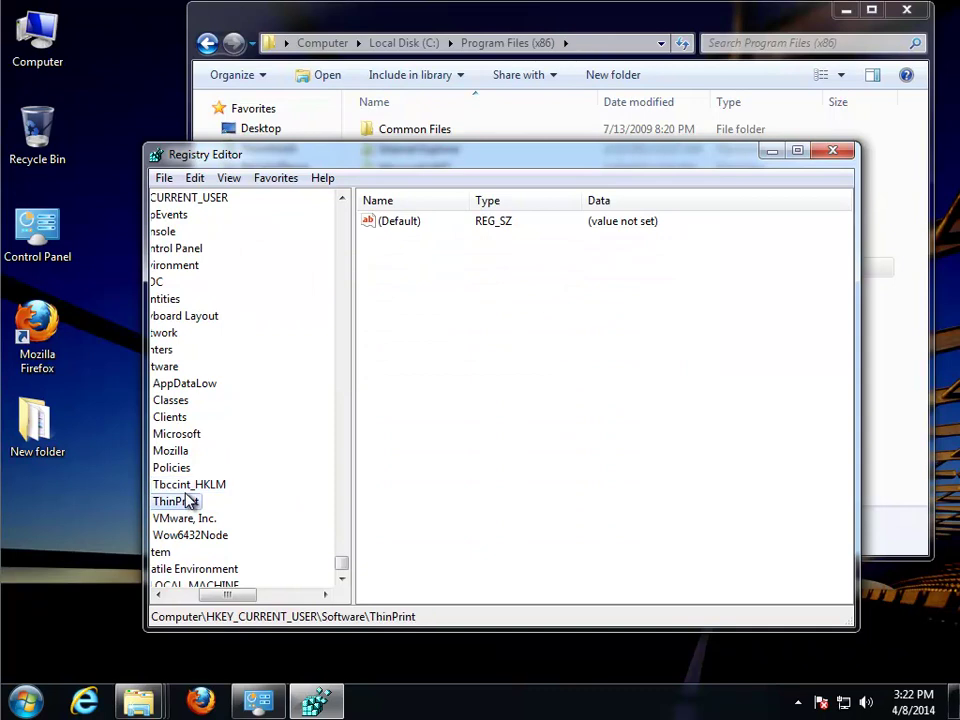
key(Up)
key(Delete)
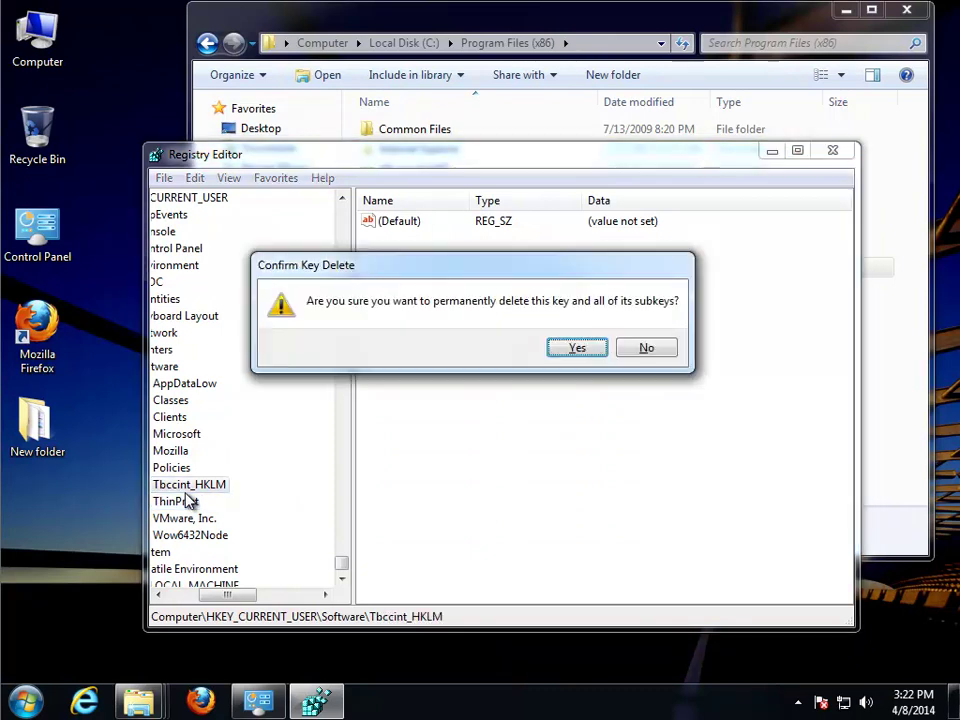
key(Return)
key(F3)
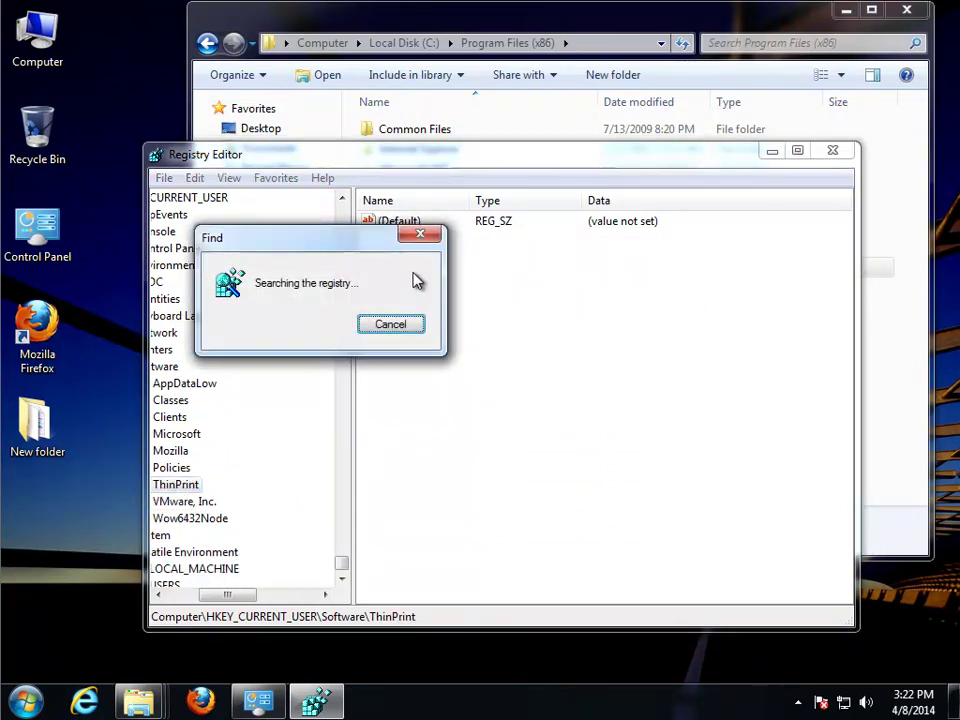
click(830, 152)
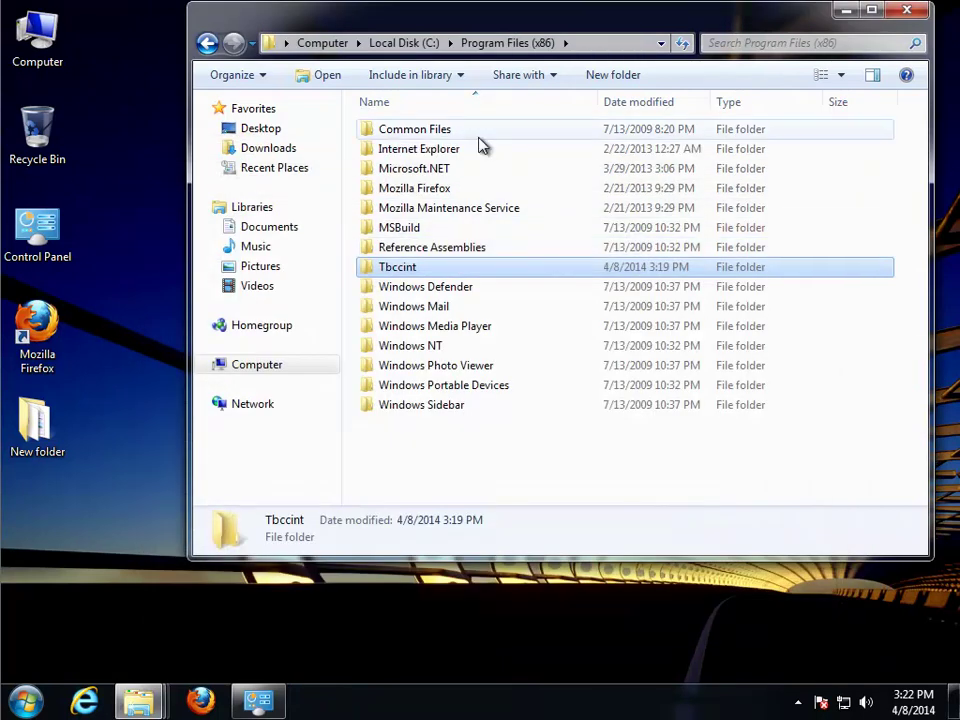
Step: Check inside the Tbccint folder in Program Files (x86), go back and delete the folder with administrator permission
click(414, 270)
click(458, 268)
double_click(446, 271)
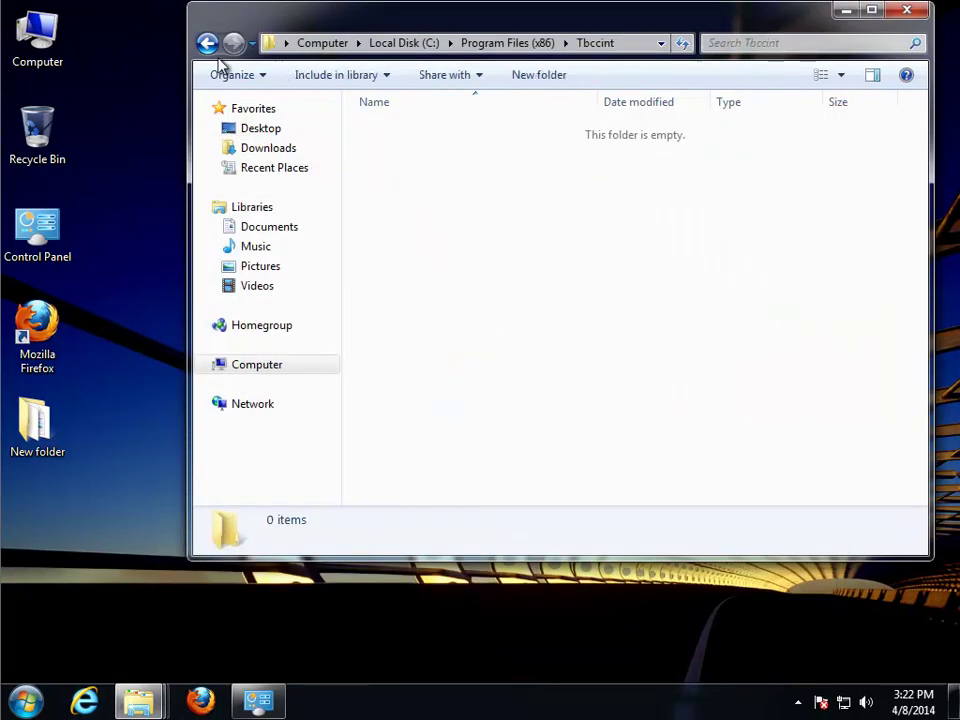
key(BackSpace)
key(Delete)
key(Return)
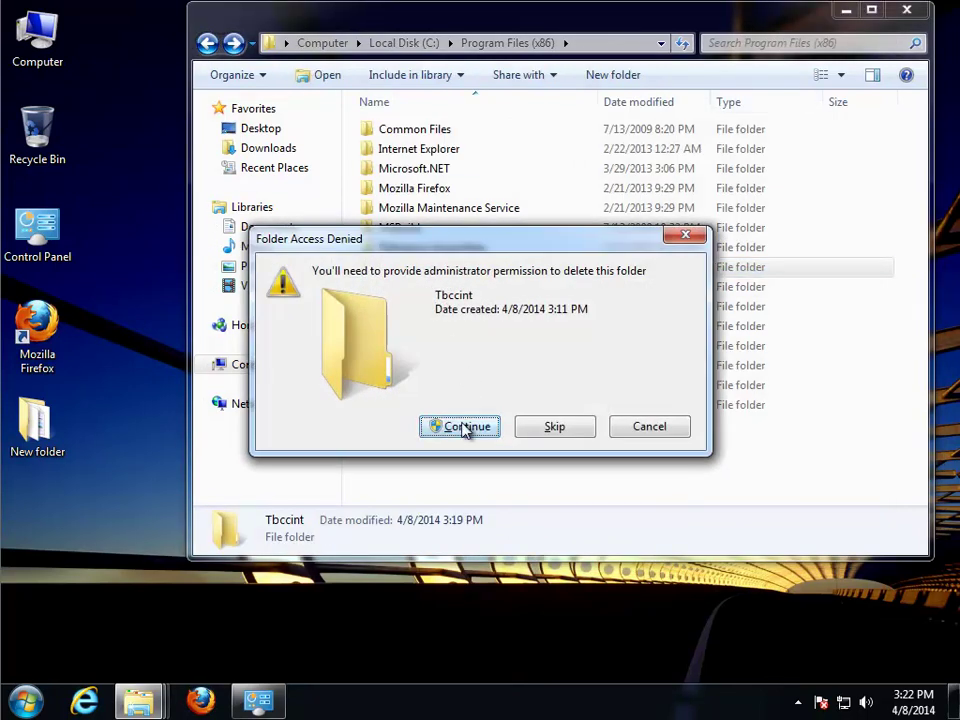
click(465, 427)
Step: Minimize the current folder window and close the Program Files (x86) window that is sorted by date modified
click(846, 9)
drag(168, 707, 296, 707)
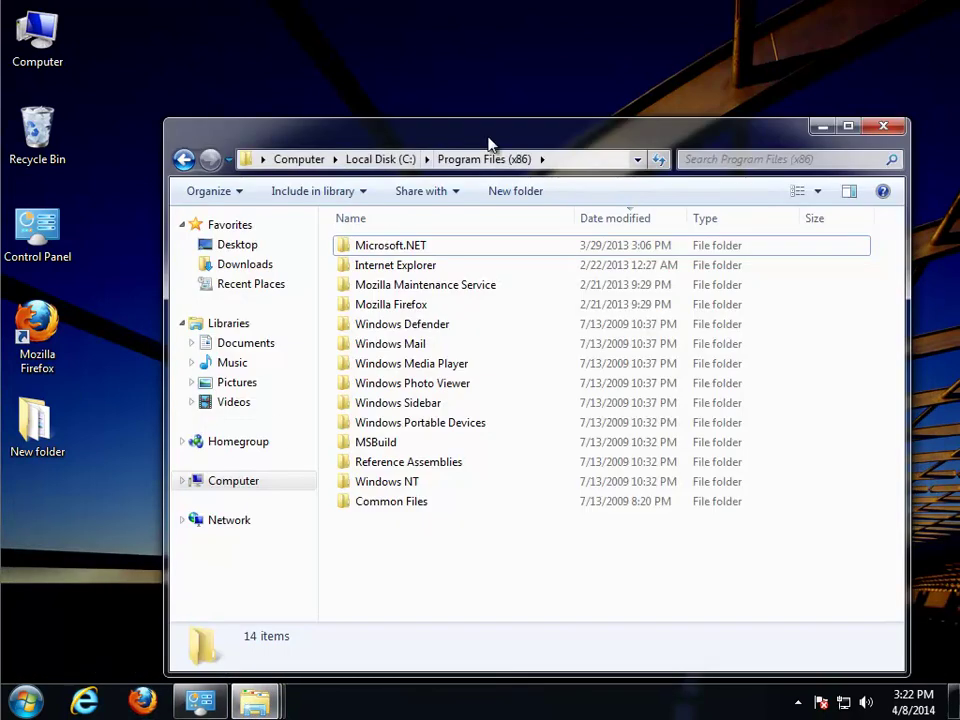
click(882, 127)
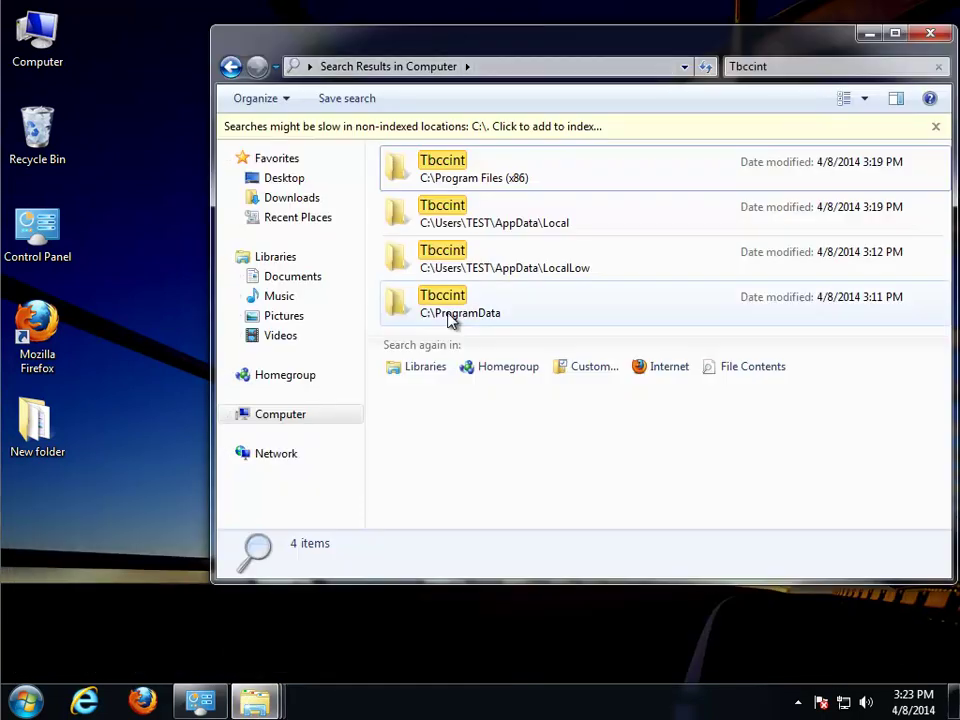
Step: Delete all four Tbccint folders listed in the computer search results and close that window
click(515, 305)
shift+click(531, 266)
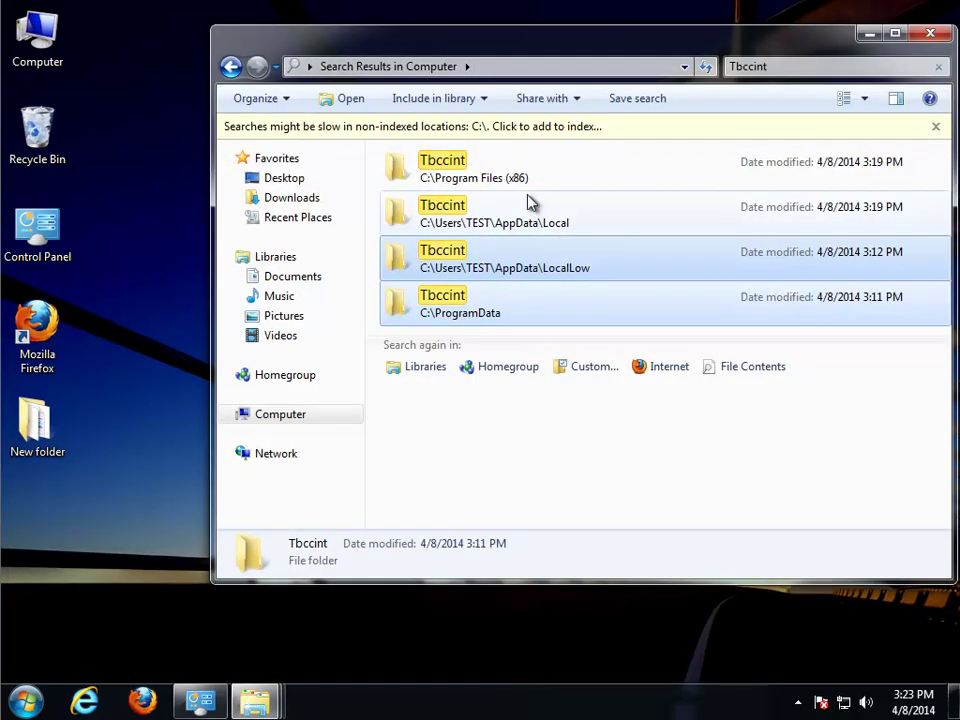
shift+click(676, 189)
key(Delete)
key(Return)
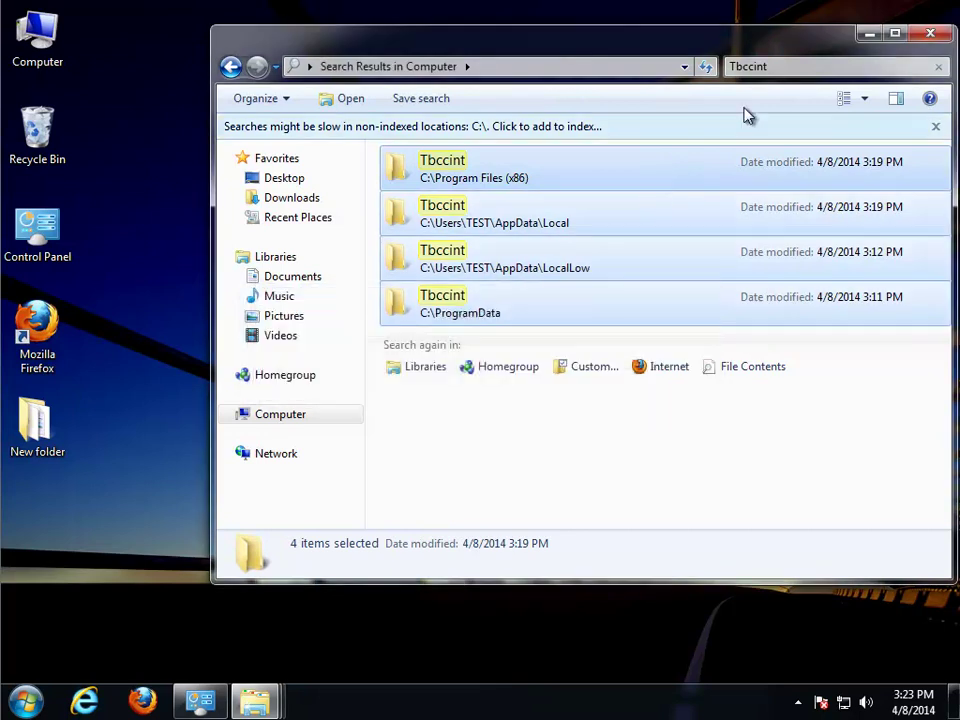
click(940, 38)
Step: Bring up the Speed Cleaner search results, move all four listed log files to the Recycle Bin and close the window
click(254, 700)
click(184, 619)
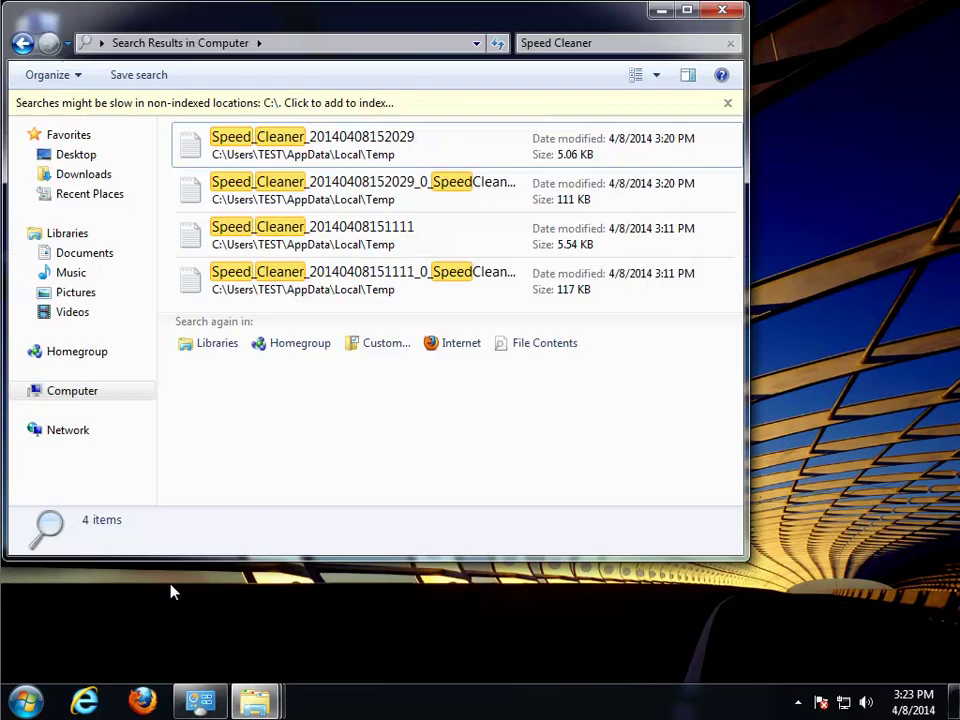
click(279, 268)
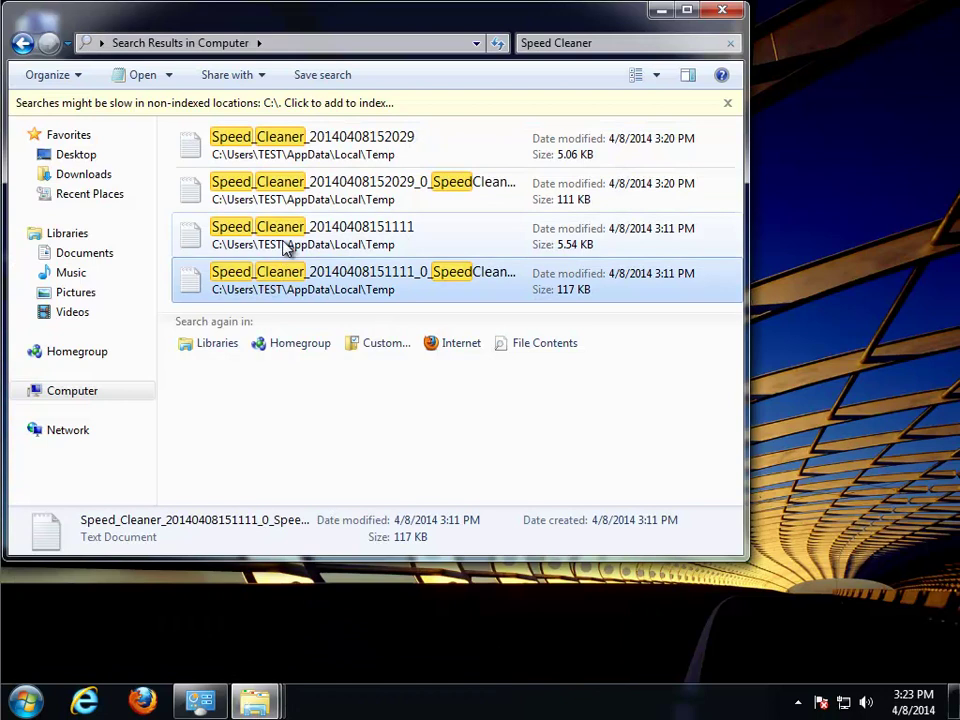
shift+click(311, 180)
shift+click(317, 146)
key(Delete)
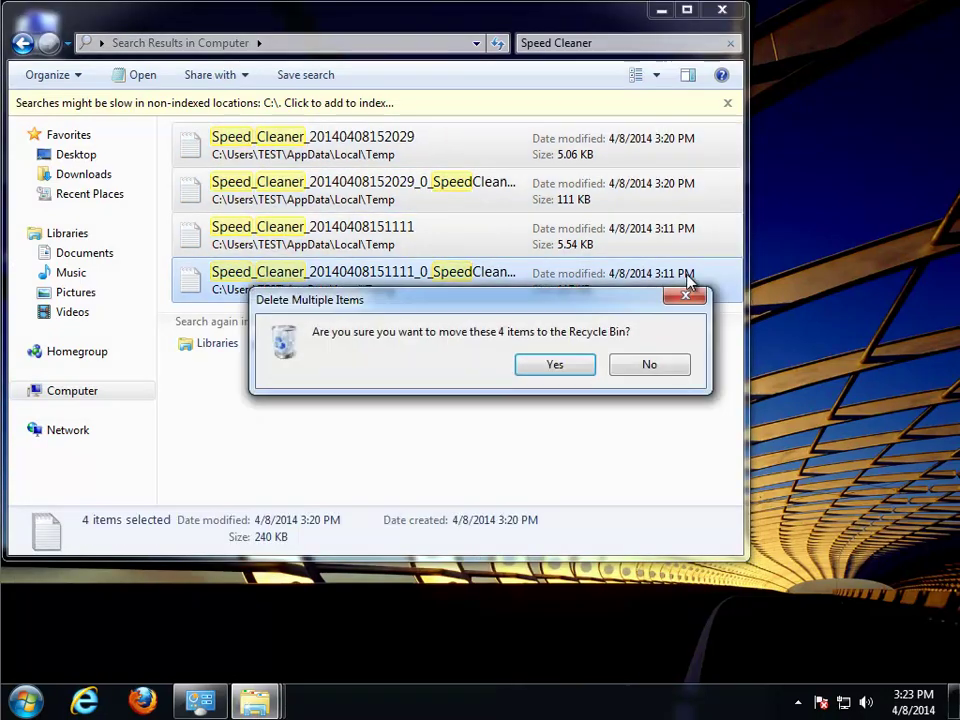
key(Return)
click(722, 10)
Step: Bring up and close the remaining CONDUIT and PC UTILITIES search windows
click(163, 606)
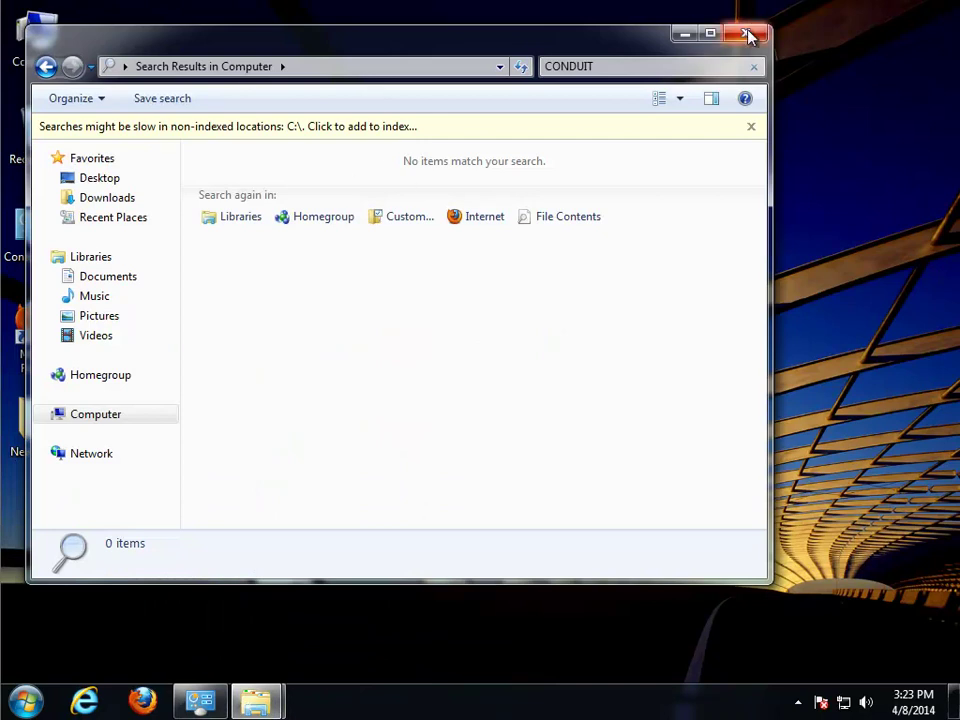
click(748, 36)
click(277, 705)
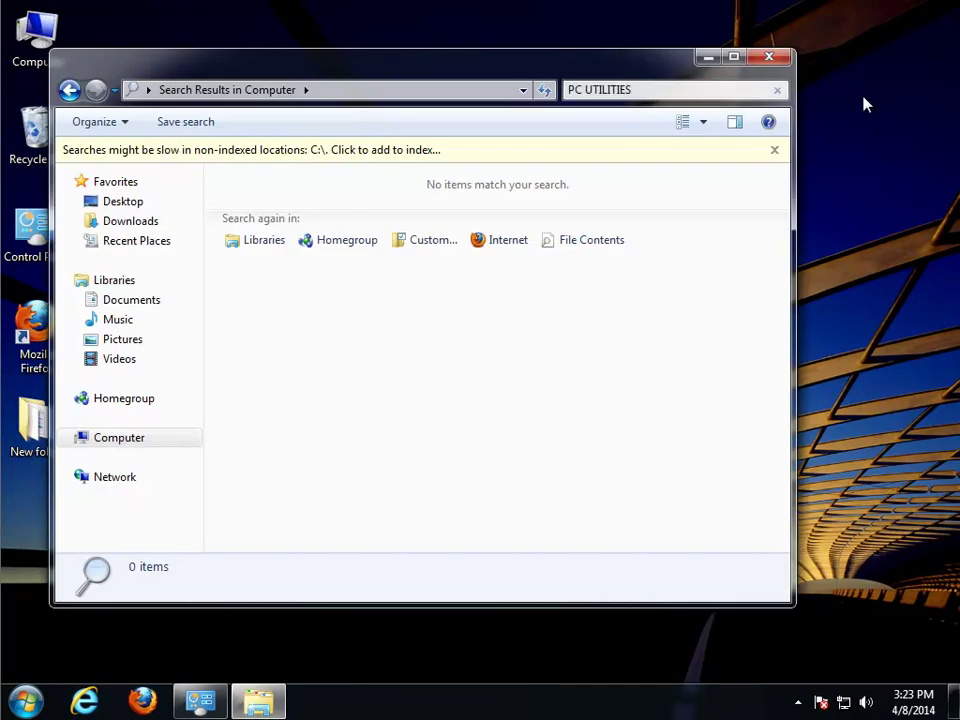
click(769, 57)
Step: Open the Recycle Bin, show its contents as large icons and empty it
double_click(40, 135)
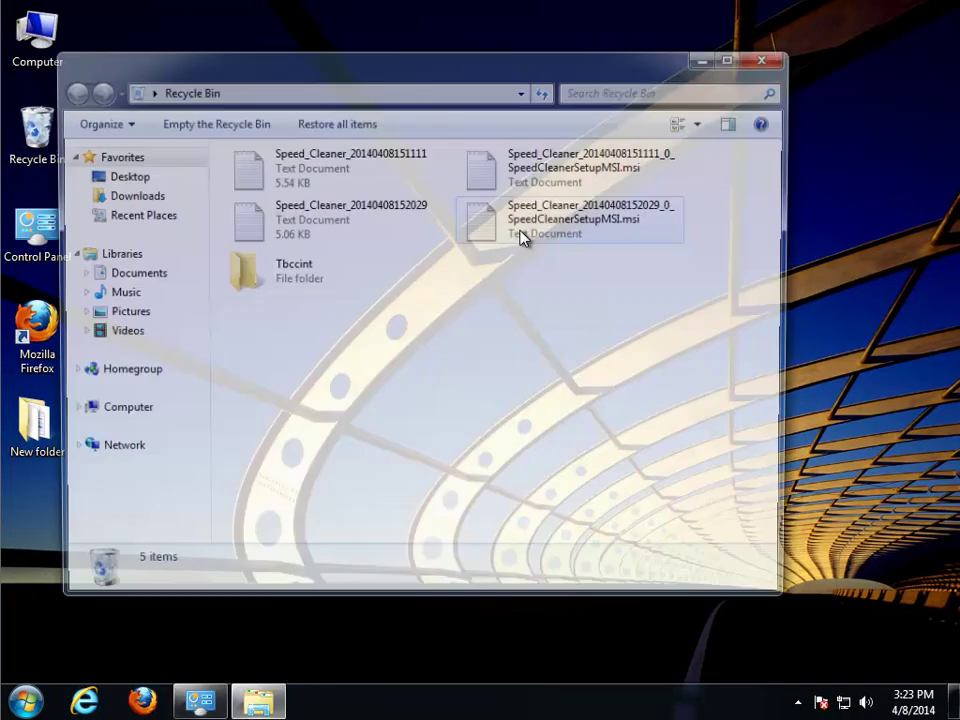
drag(712, 353, 345, 120)
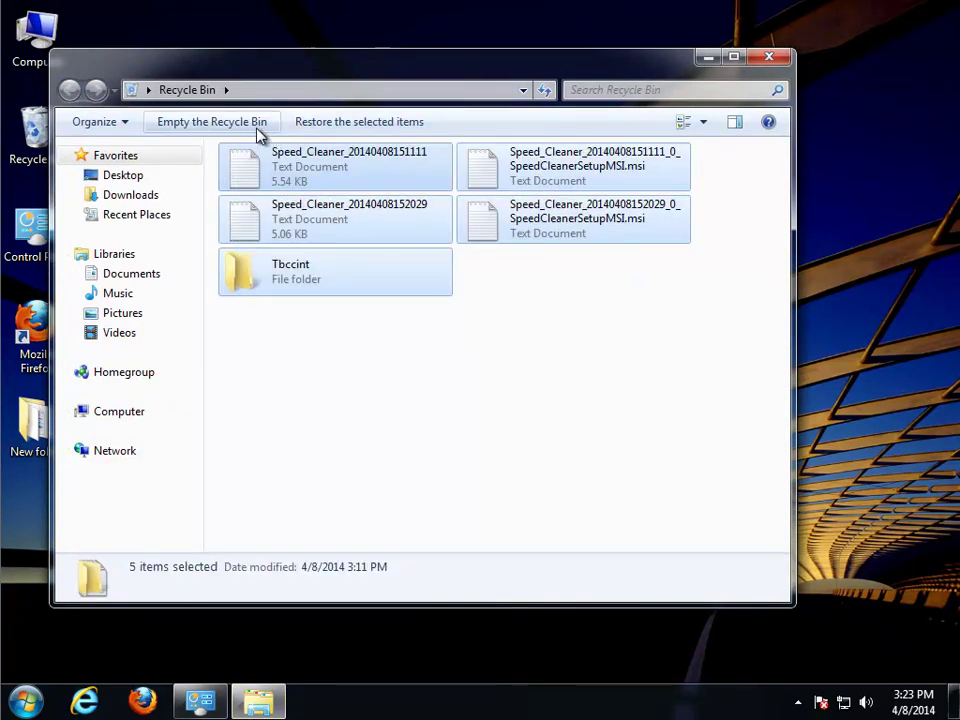
click(703, 122)
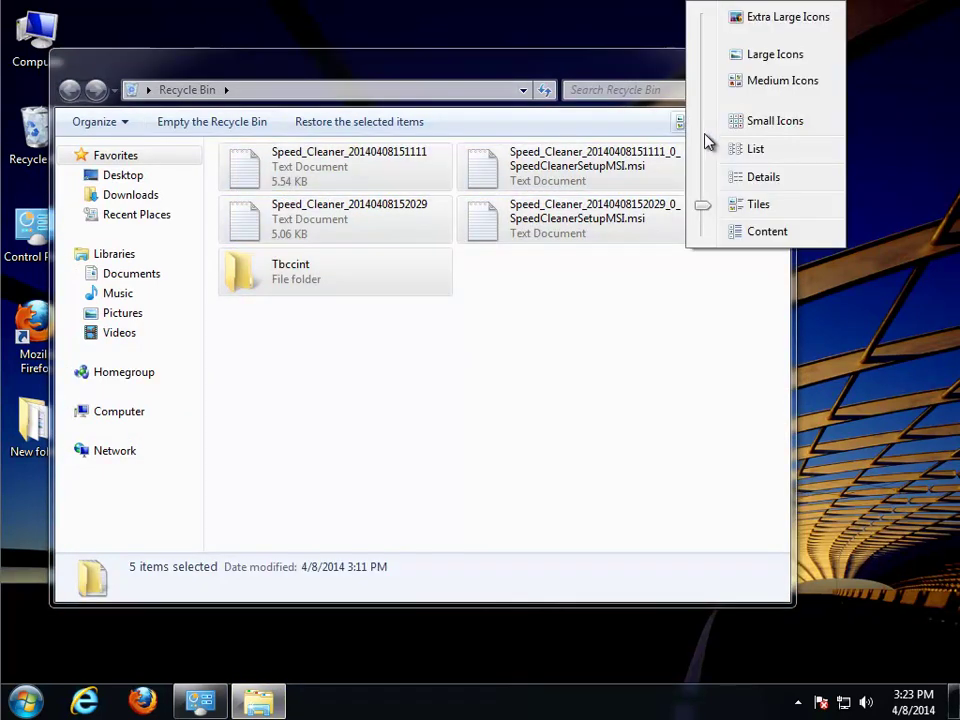
click(786, 57)
click(230, 133)
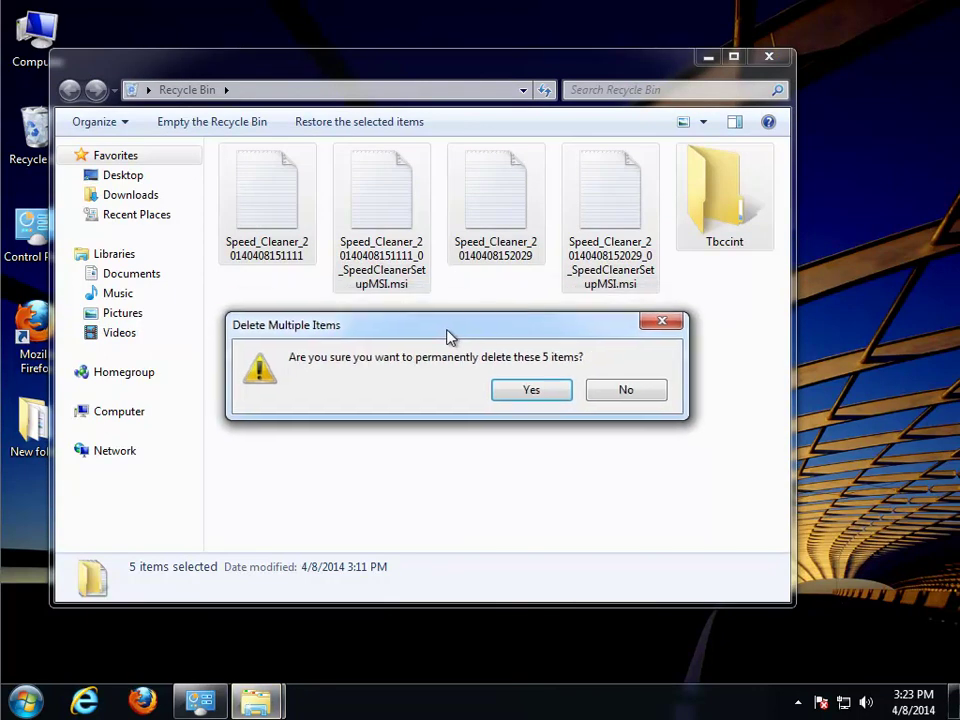